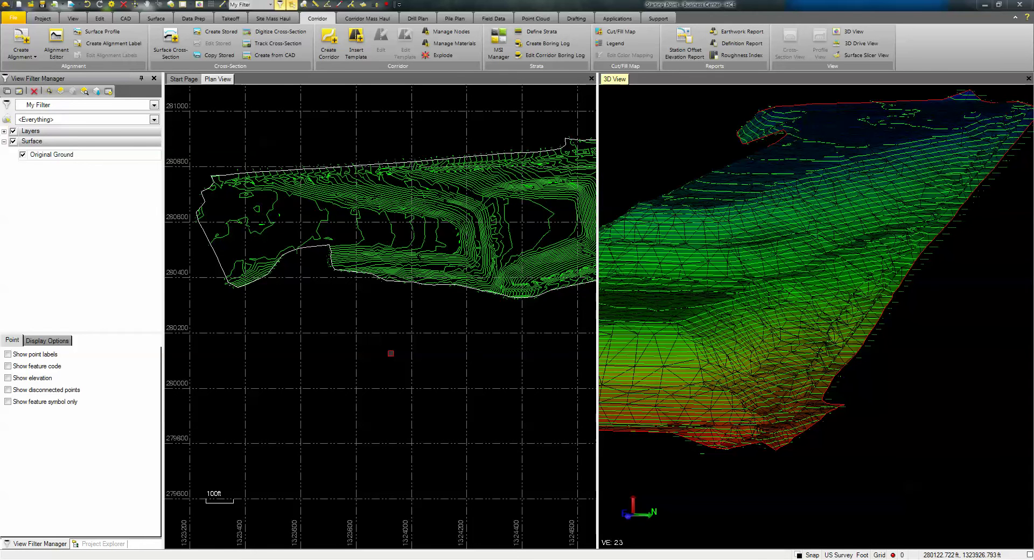
- Create a linestring named Haul Road Layout on the $Alignments layer
middle_drag(434, 257, 406, 240)
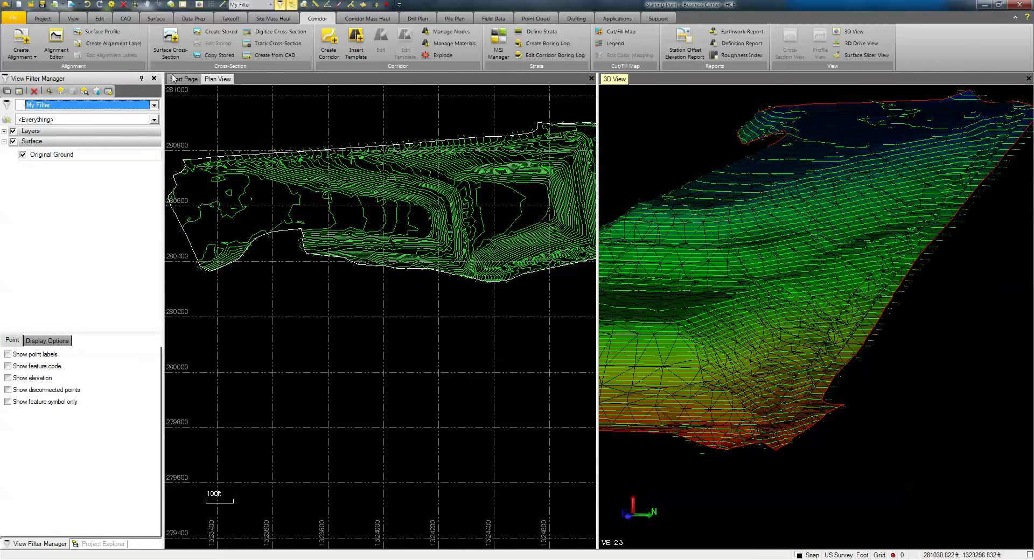
click(125, 18)
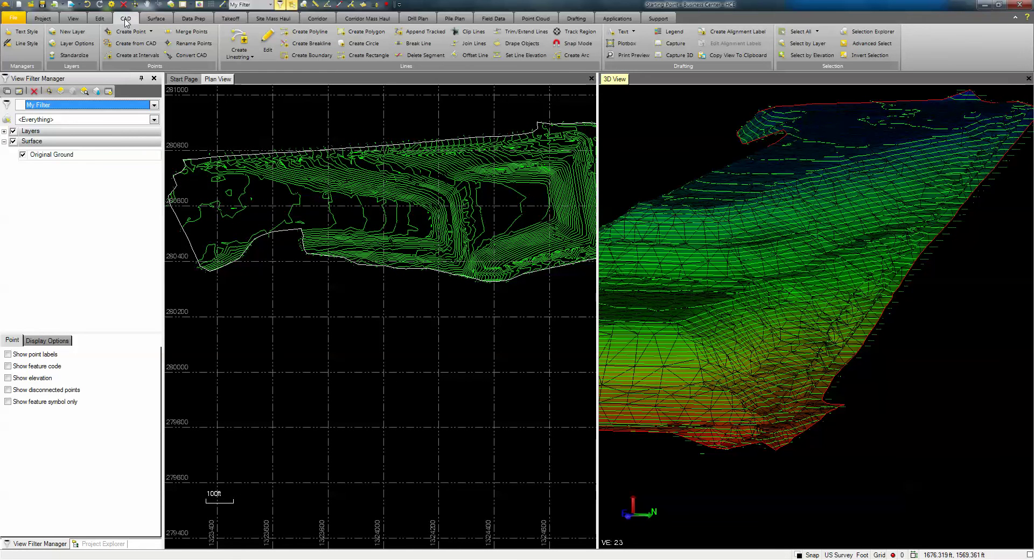
click(242, 43)
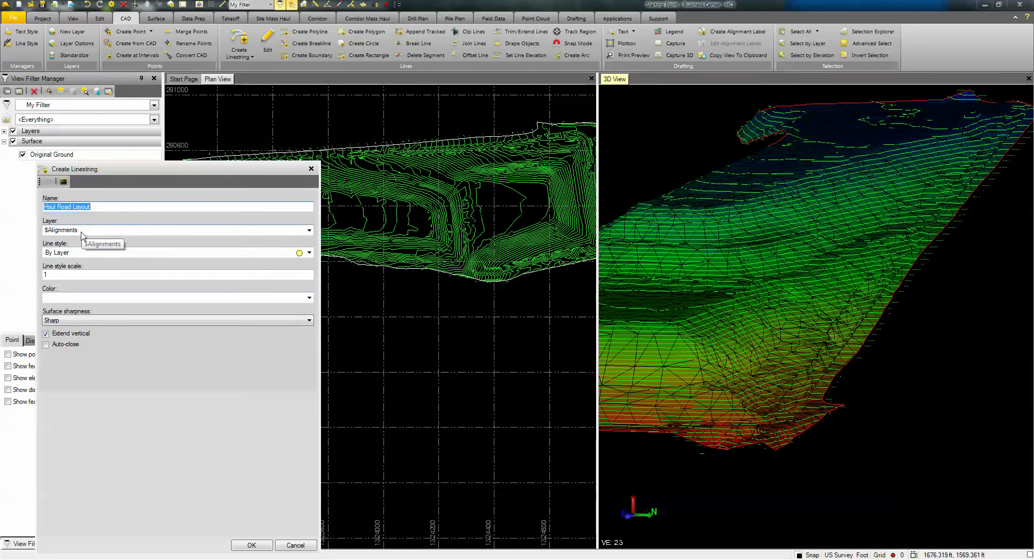
click(75, 300)
click(75, 300)
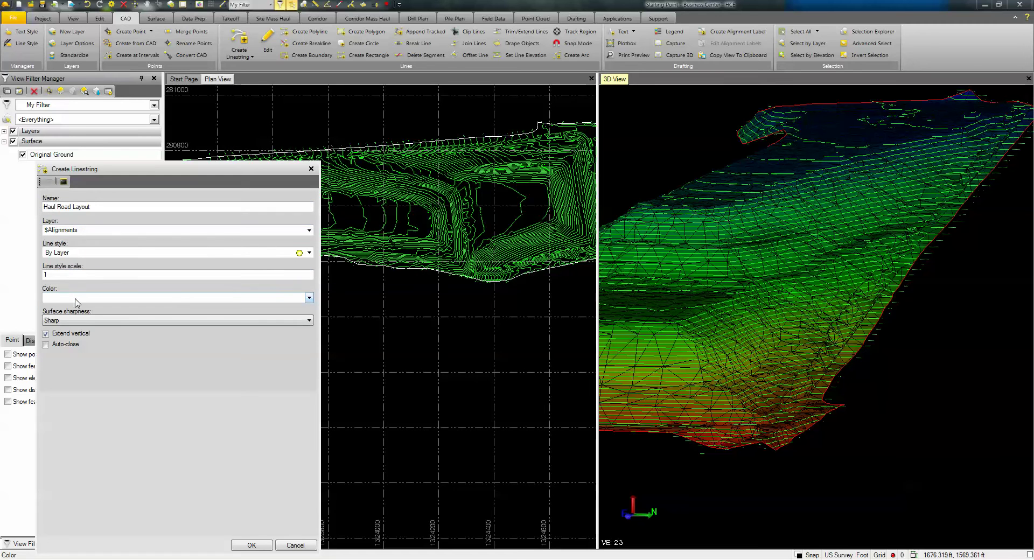
click(251, 545)
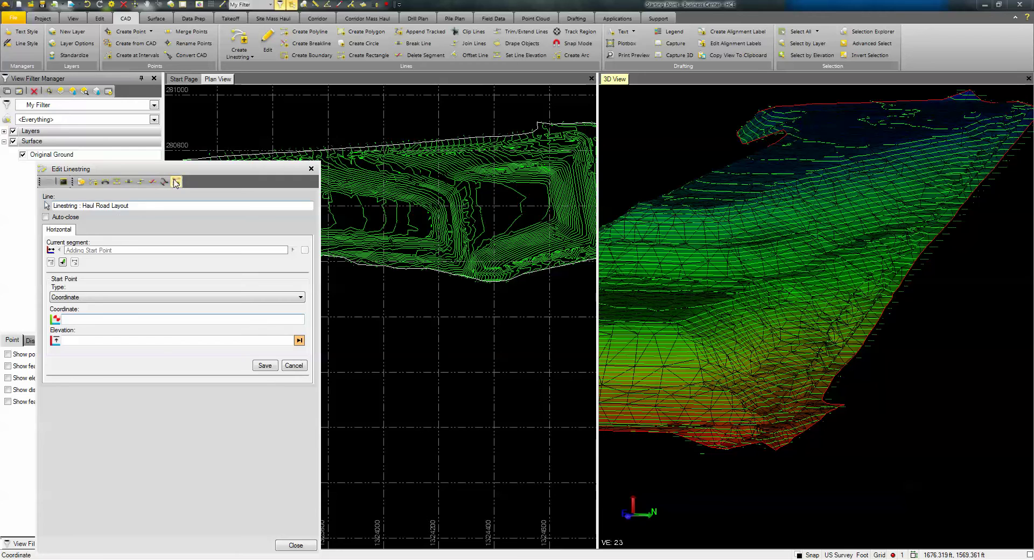
- Draw two straight linestring segments across the site from west to east, picking points at elevations 150, 112 and 98
drag(173, 172, 283, 316)
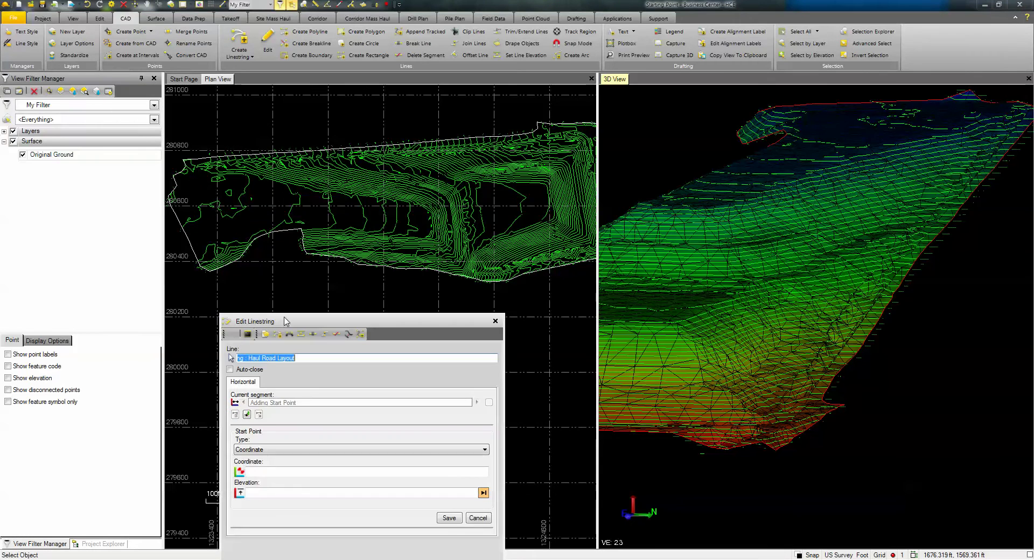
click(317, 471)
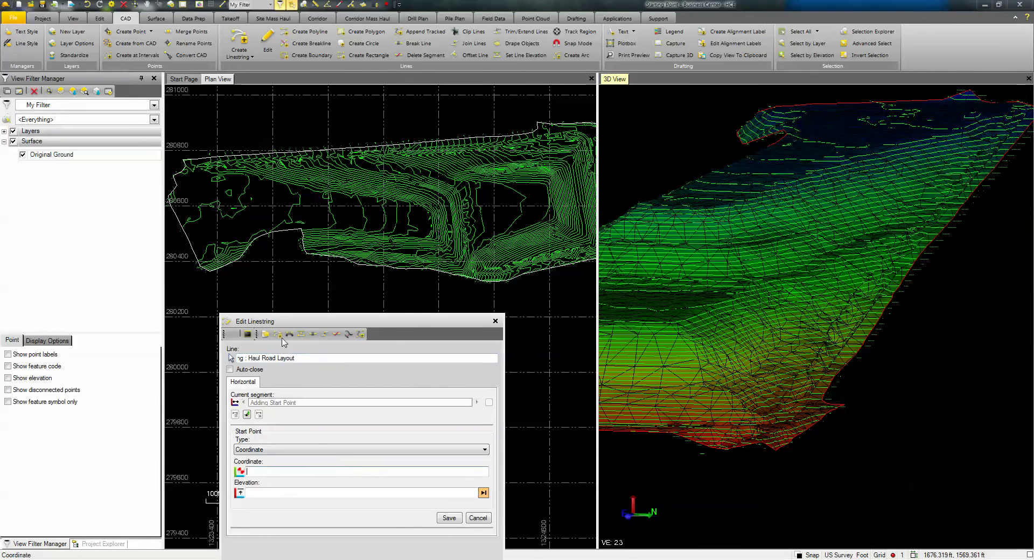
click(231, 190)
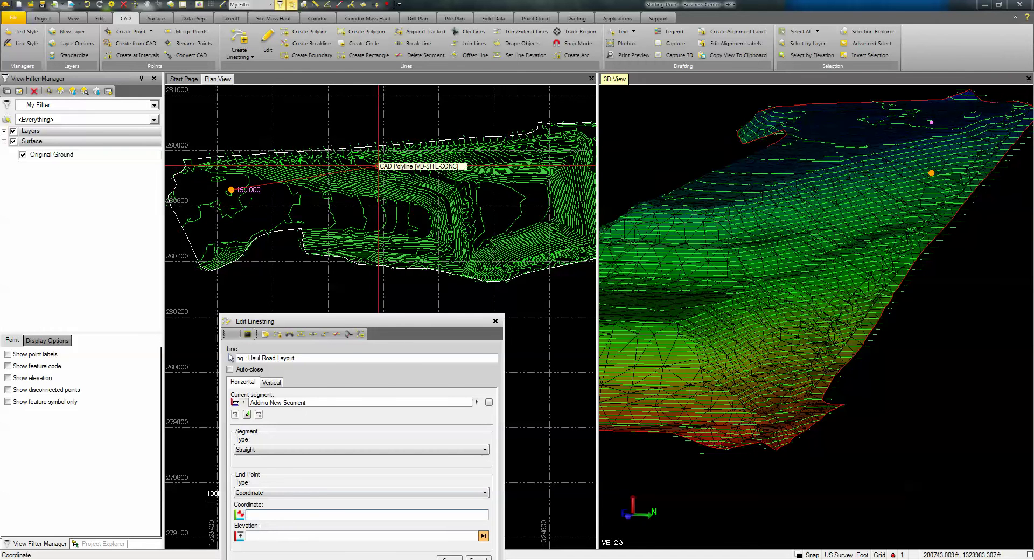
click(379, 165)
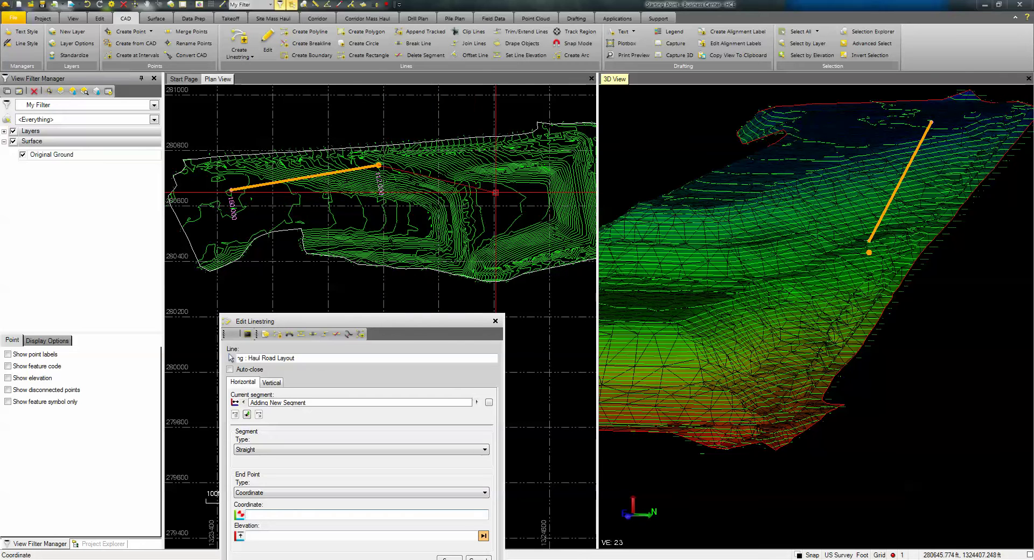
click(527, 197)
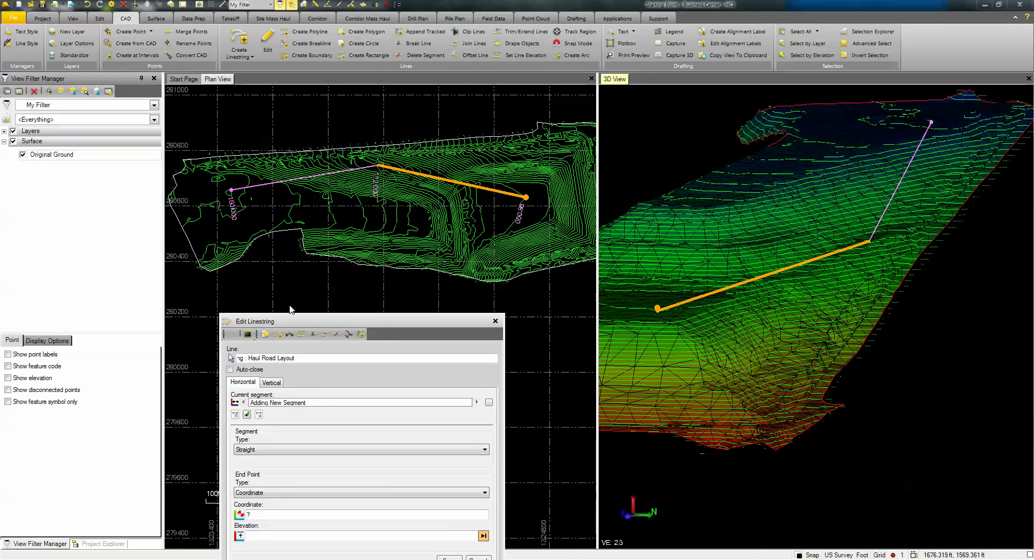
- Convert the linestring's first segment to a PI Arc with a radius of 900 ft
drag(284, 322, 195, 210)
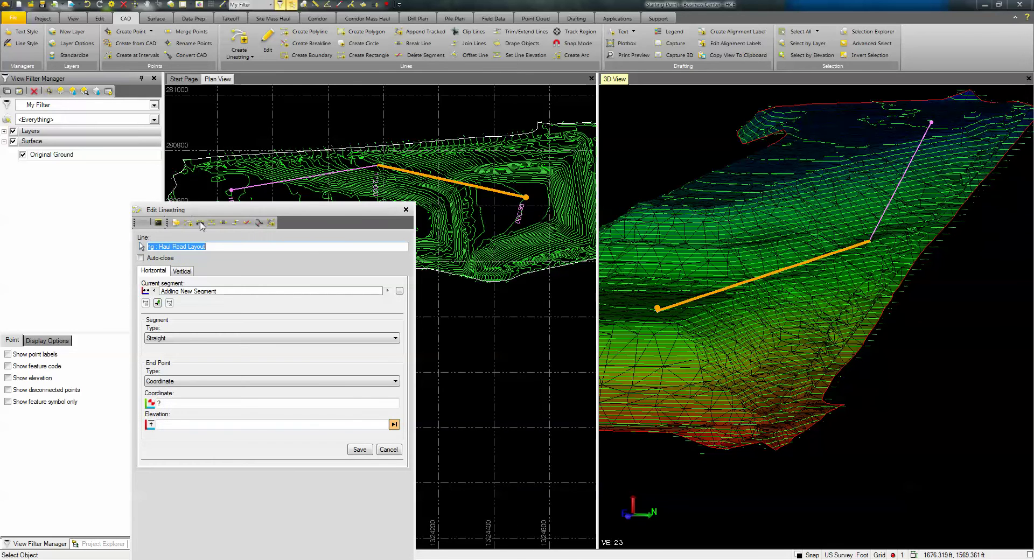
click(158, 303)
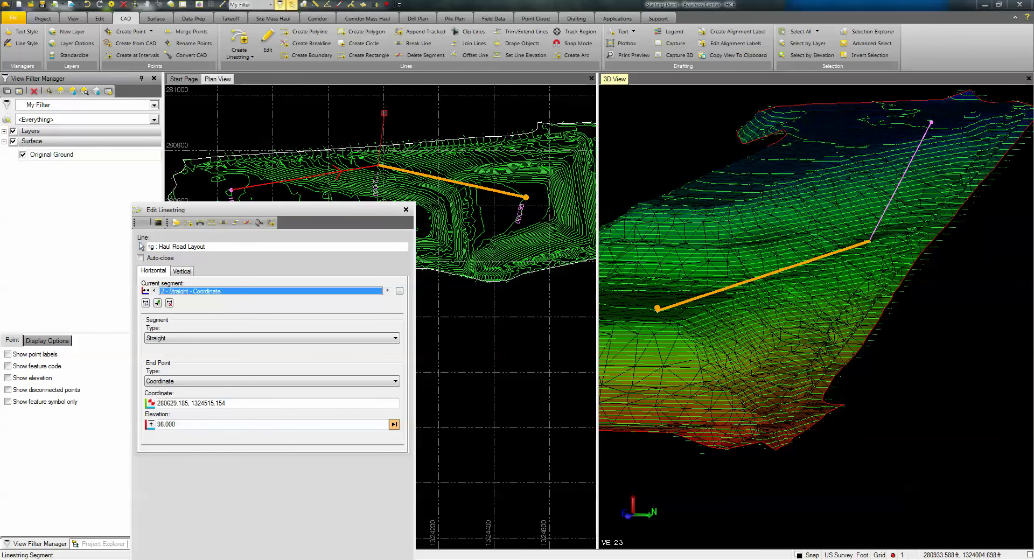
click(384, 114)
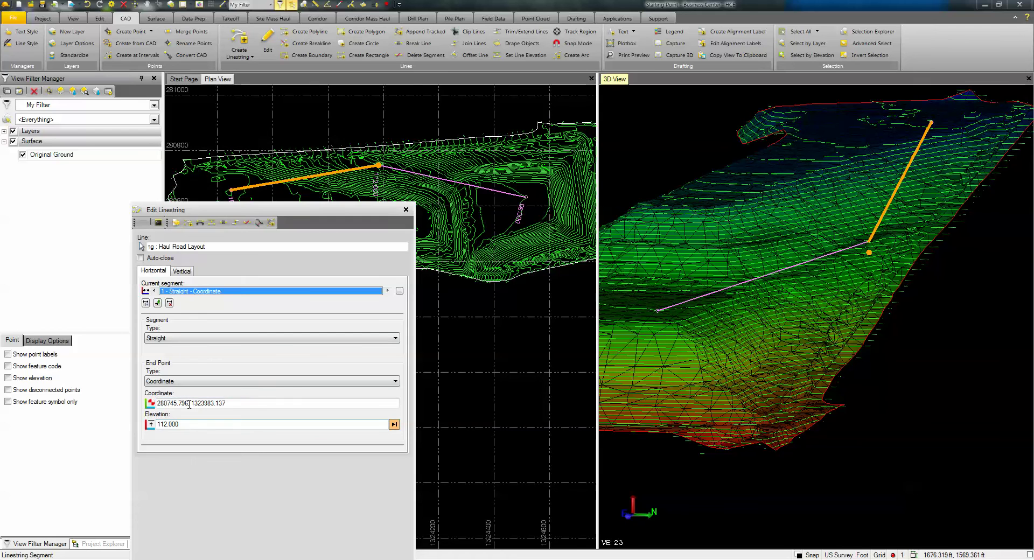
click(172, 340)
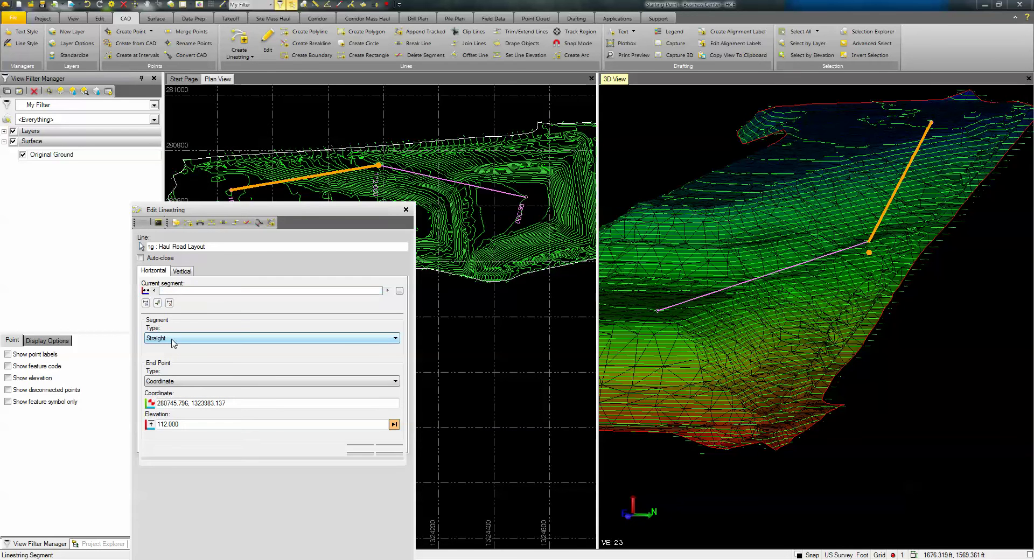
click(166, 391)
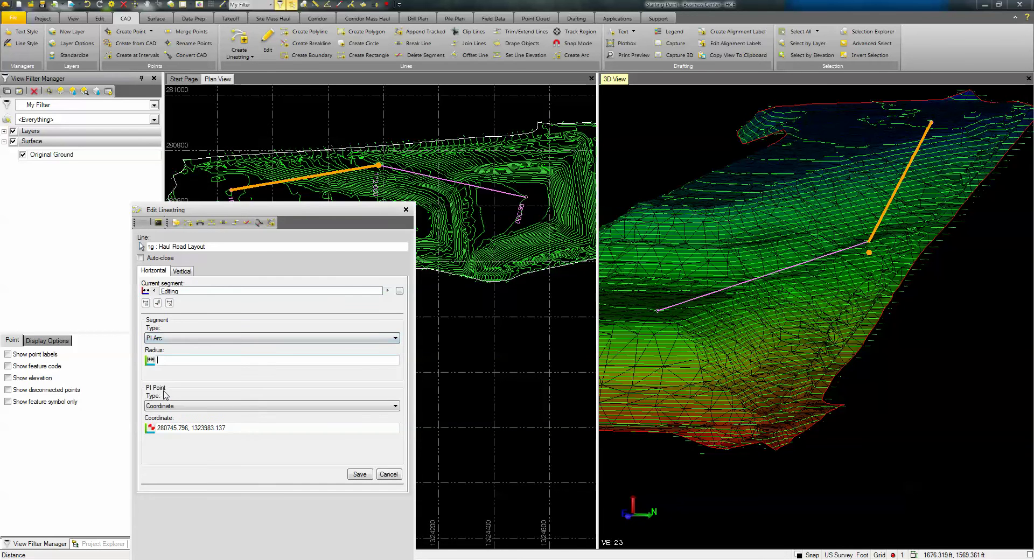
click(178, 360)
text(900)
key(Return)
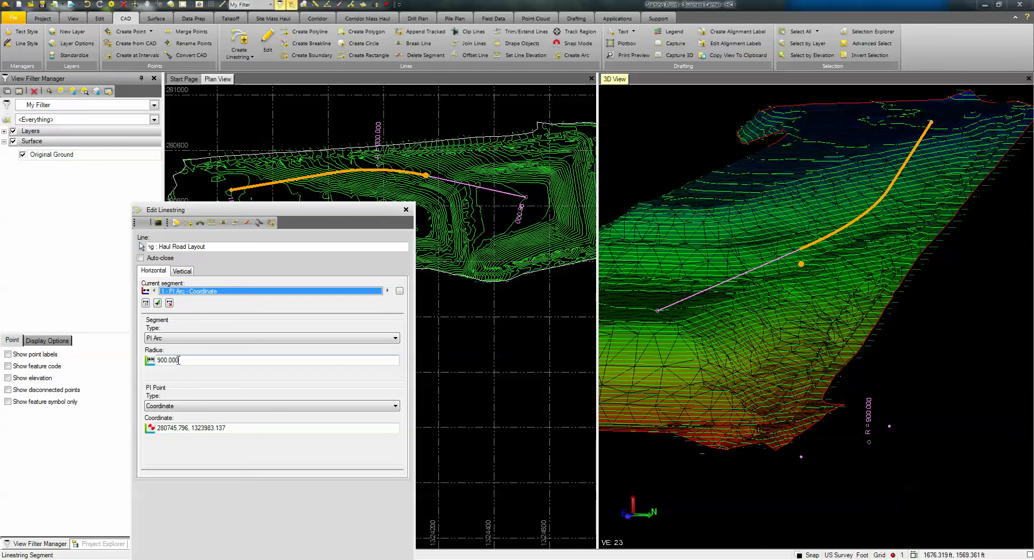
- Add a parabolic vertical curve 300 ft long to the linestring at elevation 112 near the bend and finish editing
click(181, 272)
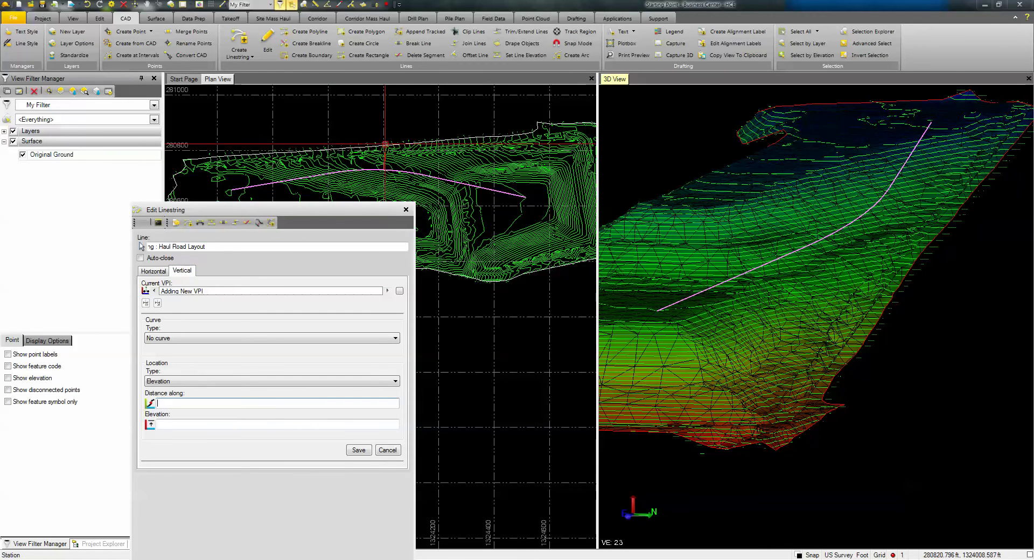
scroll(379, 175, up, 5)
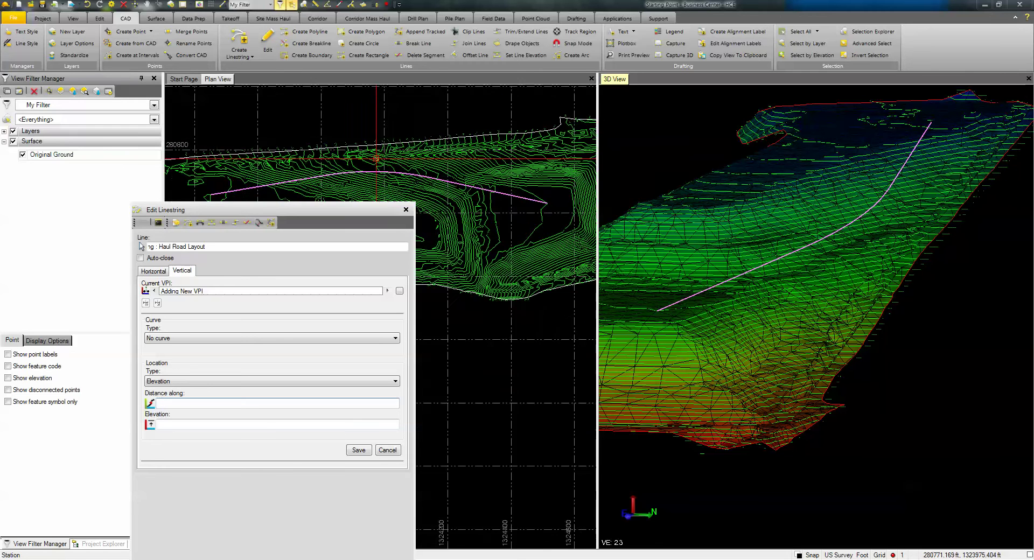
scroll(376, 166, up, 1)
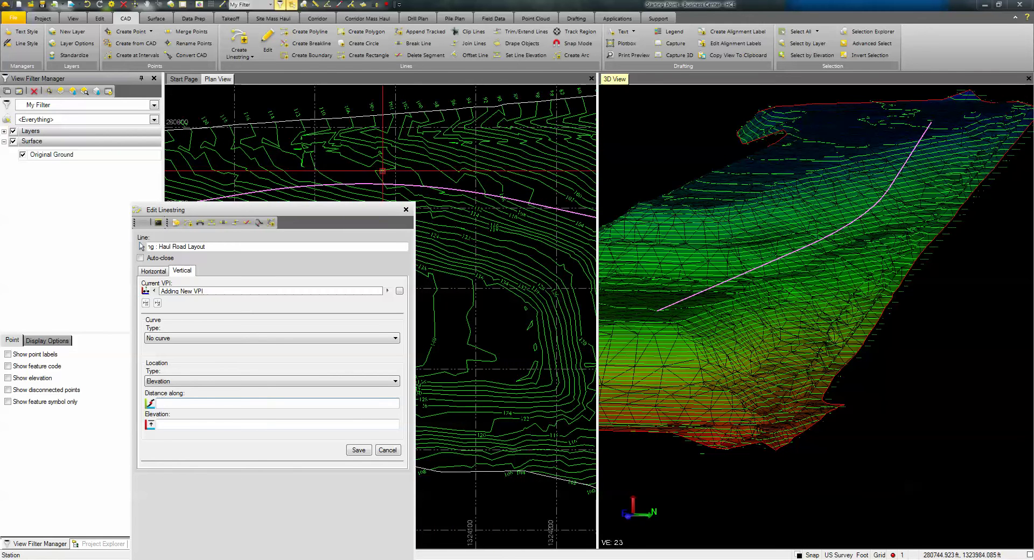
click(183, 338)
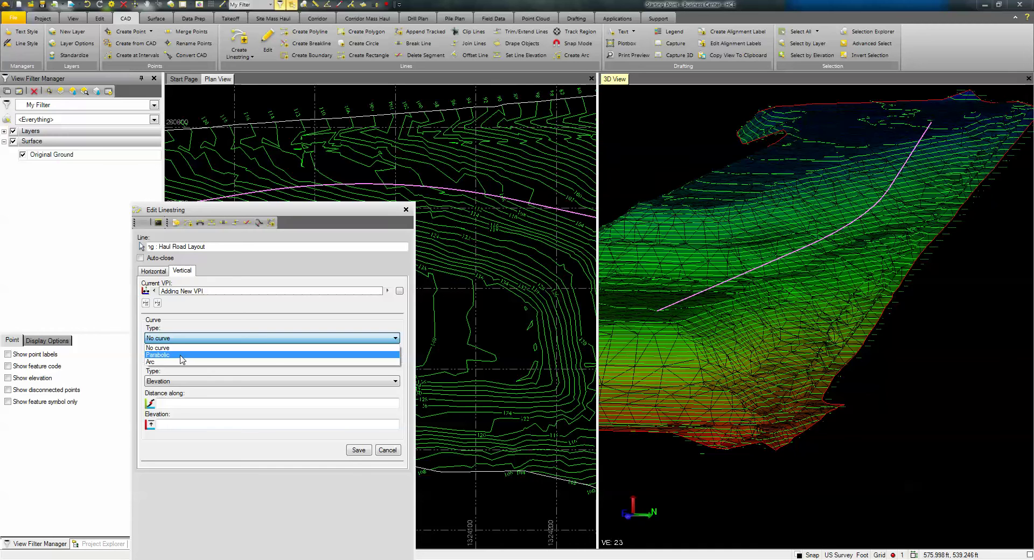
click(182, 355)
click(196, 359)
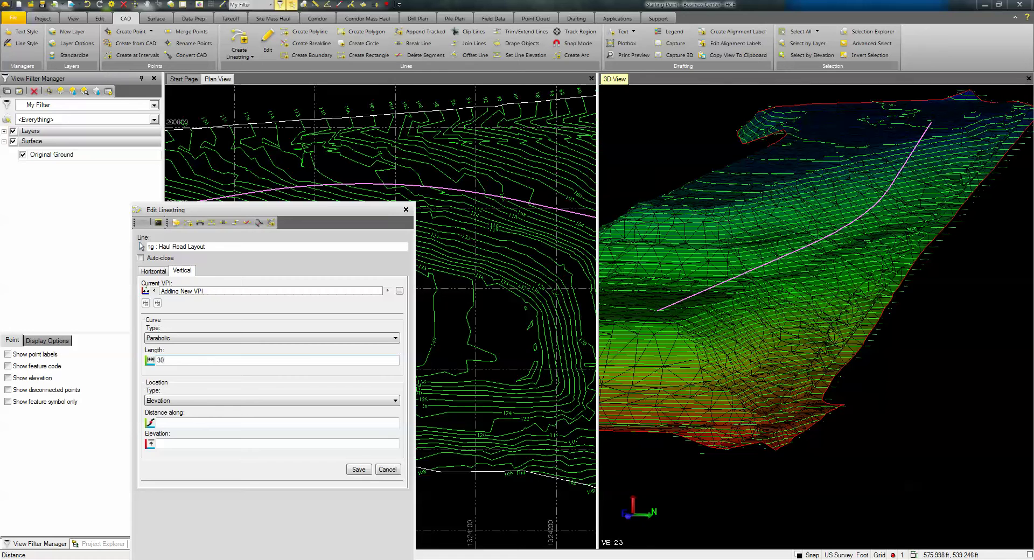
text(300)
click(195, 423)
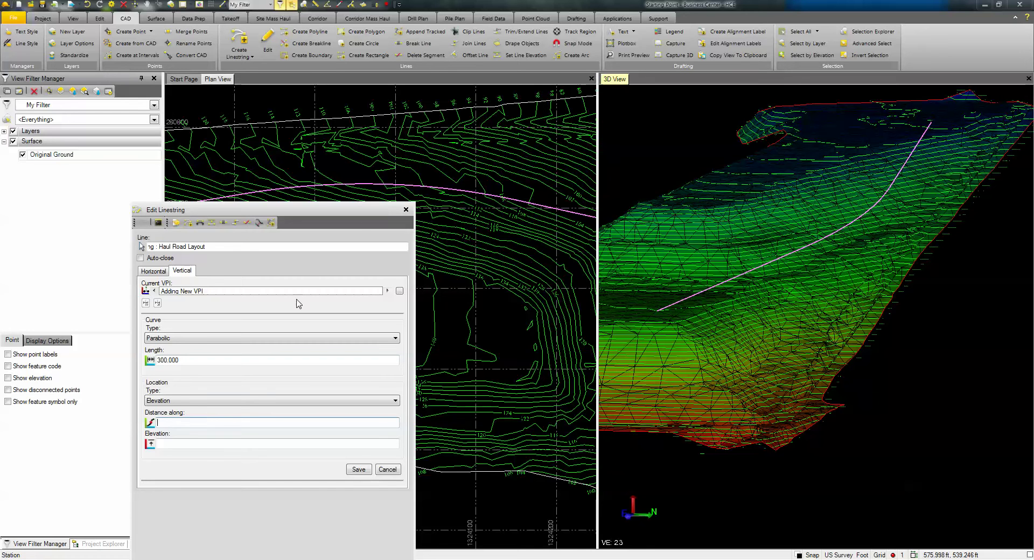
click(382, 177)
click(381, 179)
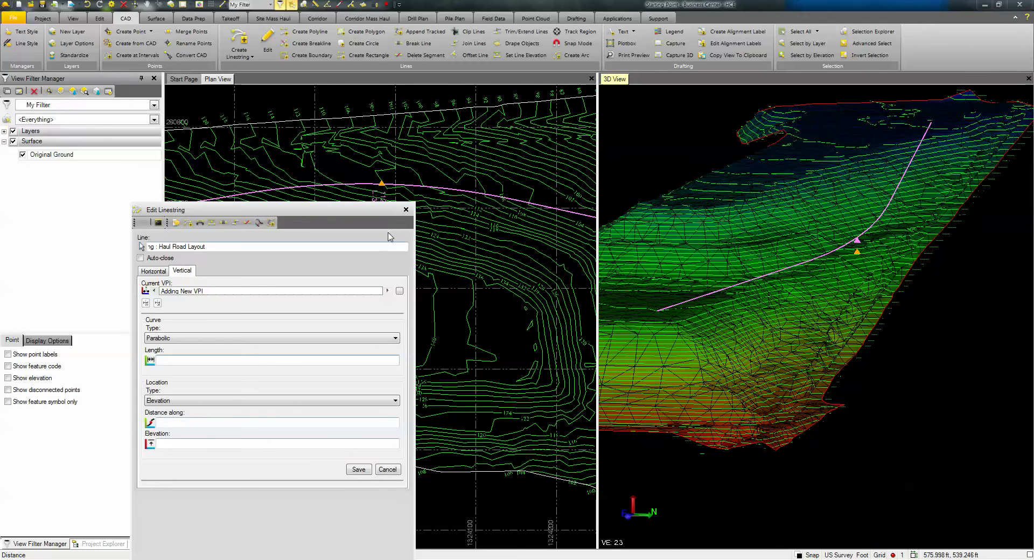
click(406, 209)
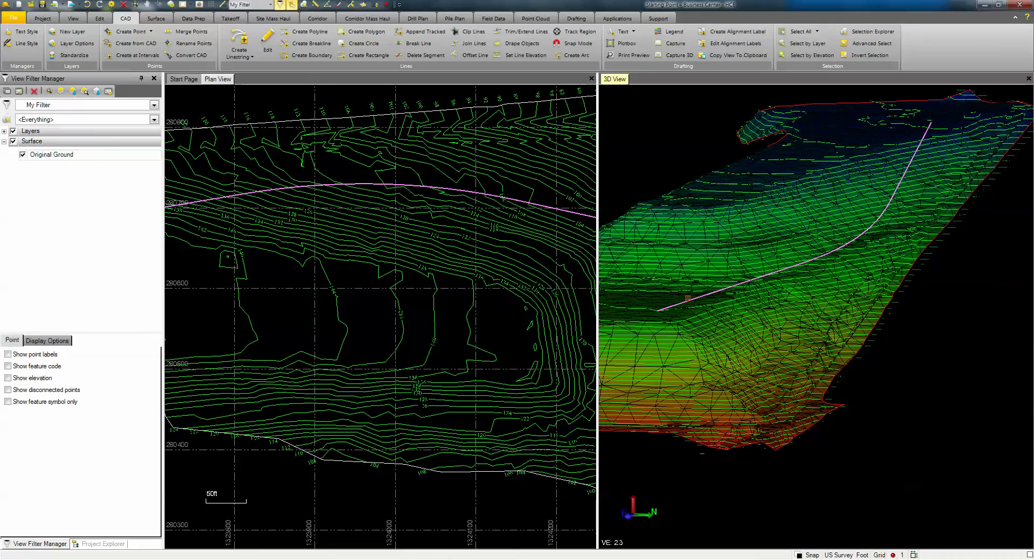
- Create an alignment named Haul Road on the $Alignments layer, using the existing Haul Road Layout linestring
scroll(384, 282, down, 5)
middle_drag(382, 296, 381, 213)
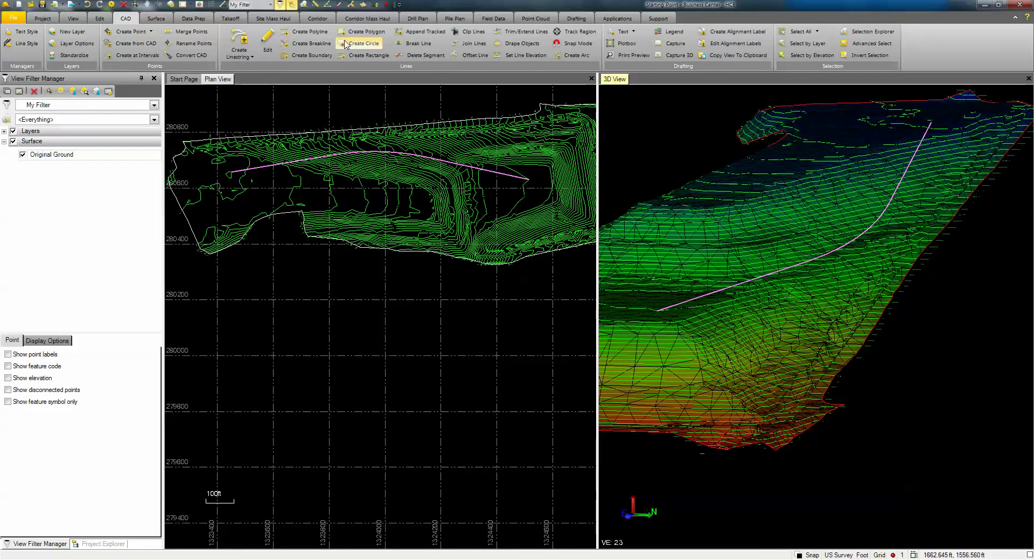
click(317, 18)
click(28, 43)
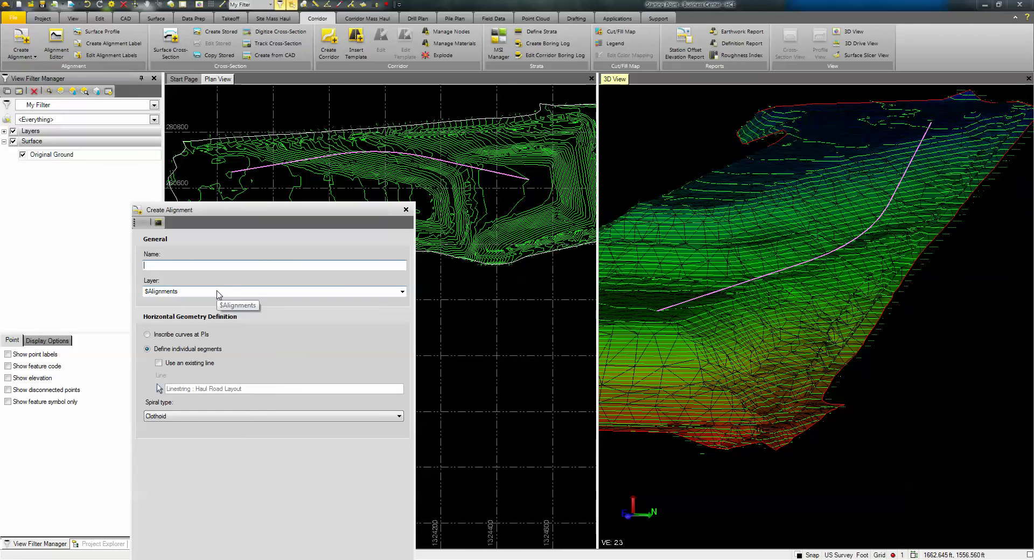
text(Haul road)
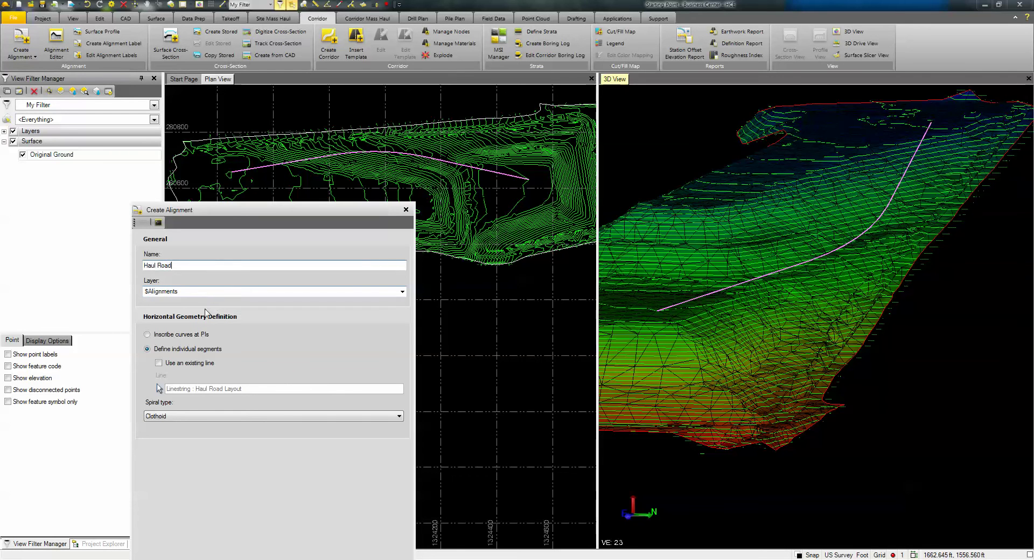
click(159, 363)
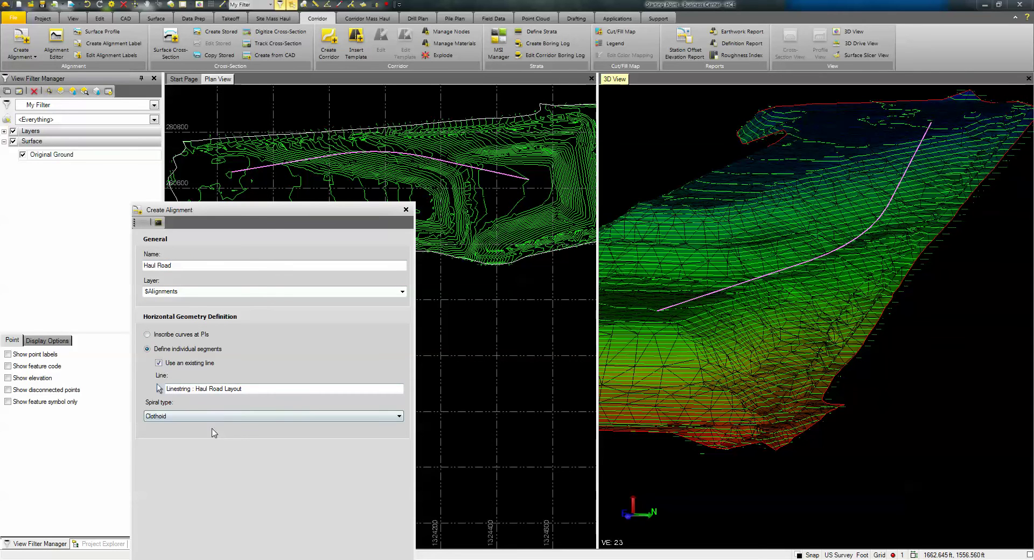
drag(291, 160, 291, 161)
click(333, 535)
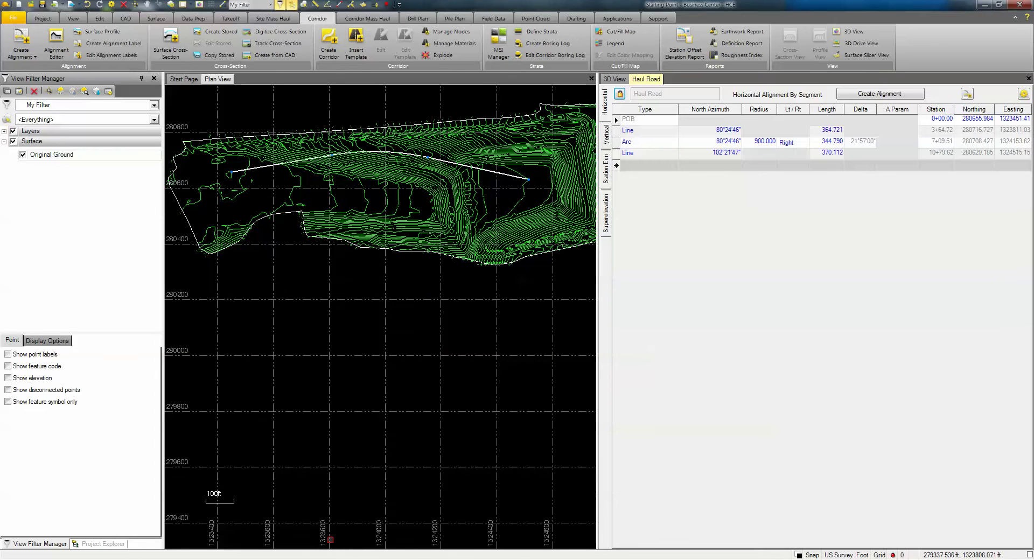
- Place the Haul Road alignment editor in a new horizontal tab group beneath the 3D View
right_click(621, 83)
click(636, 81)
right_click(638, 80)
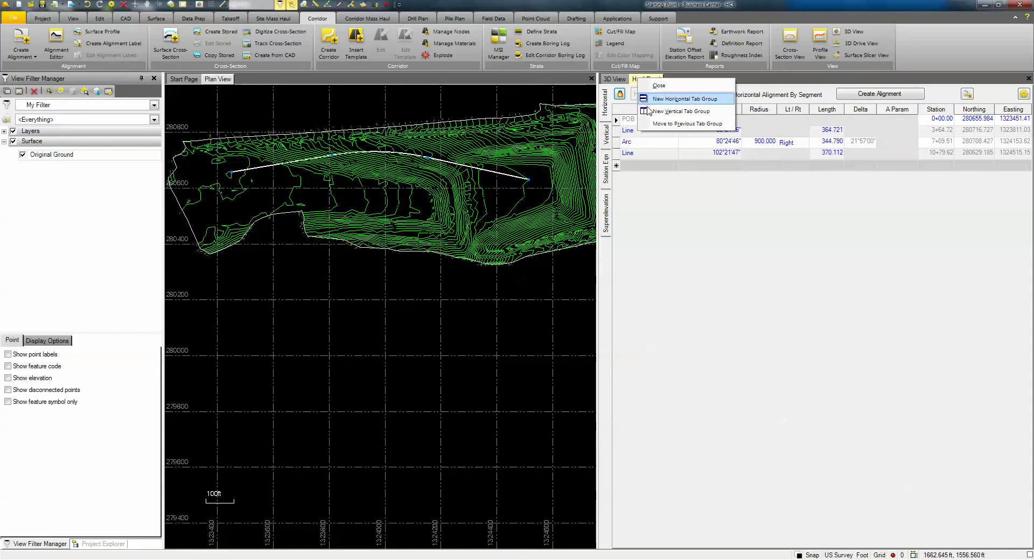
click(653, 100)
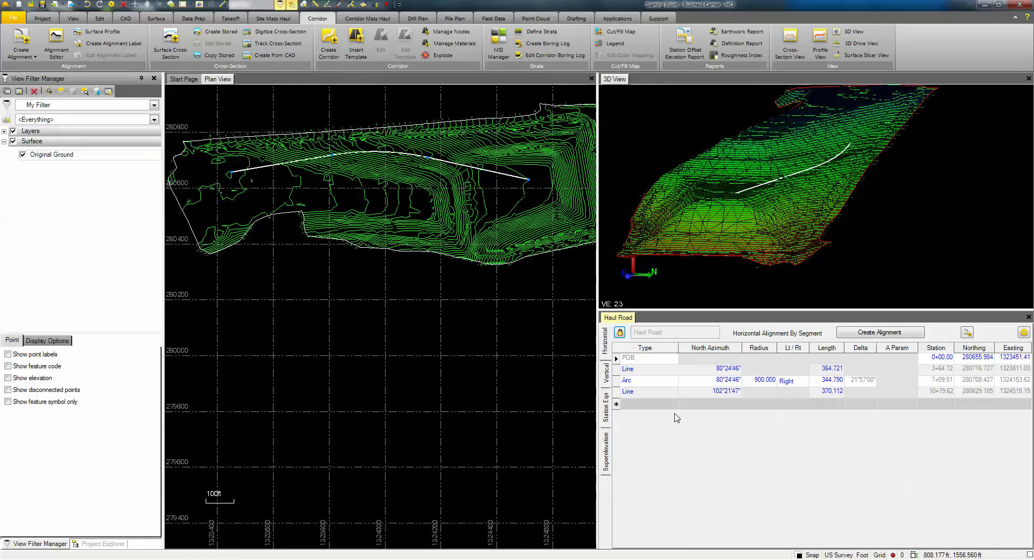
- Review the Haul Road alignment's vertical and horizontal geometry tables and close the alignment editor
click(606, 373)
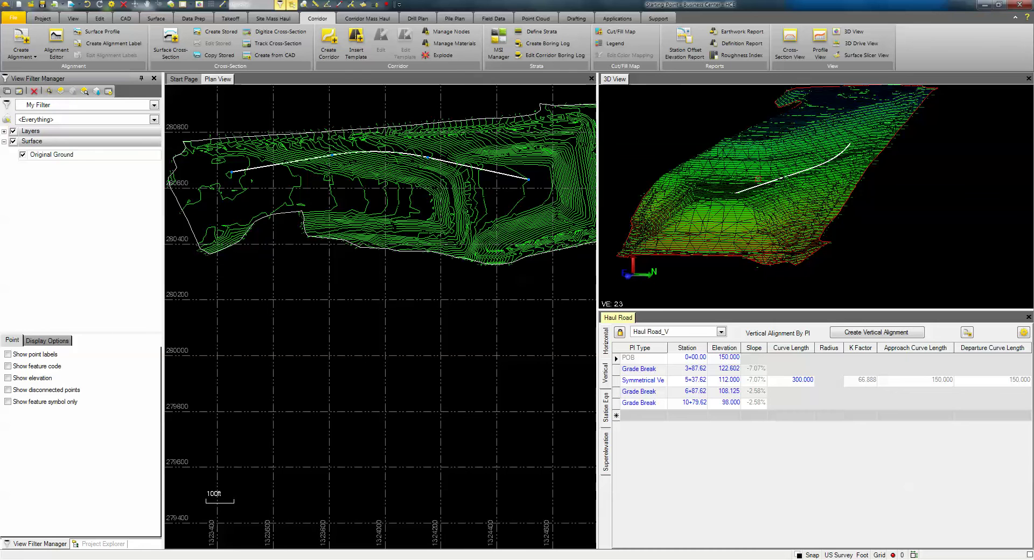
click(607, 344)
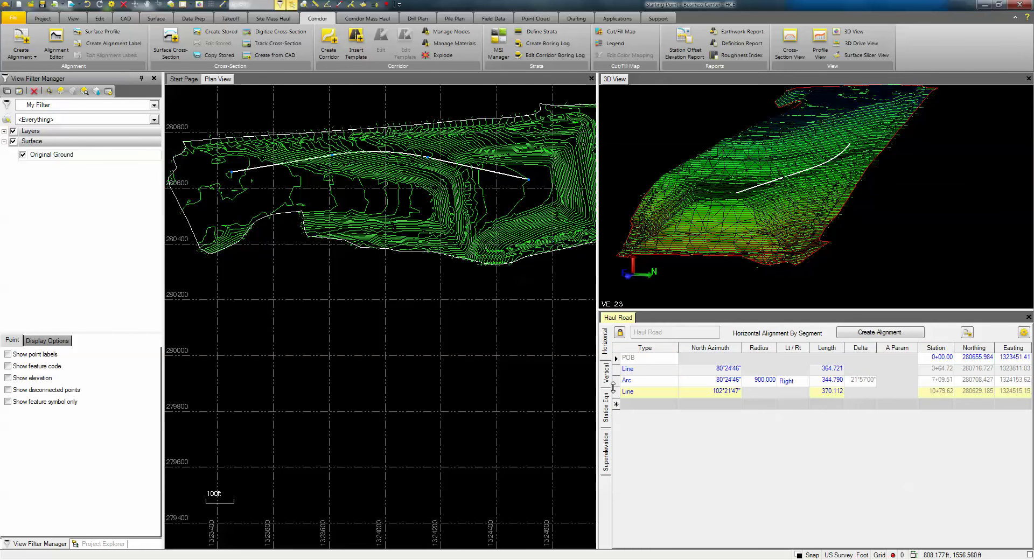
click(1029, 317)
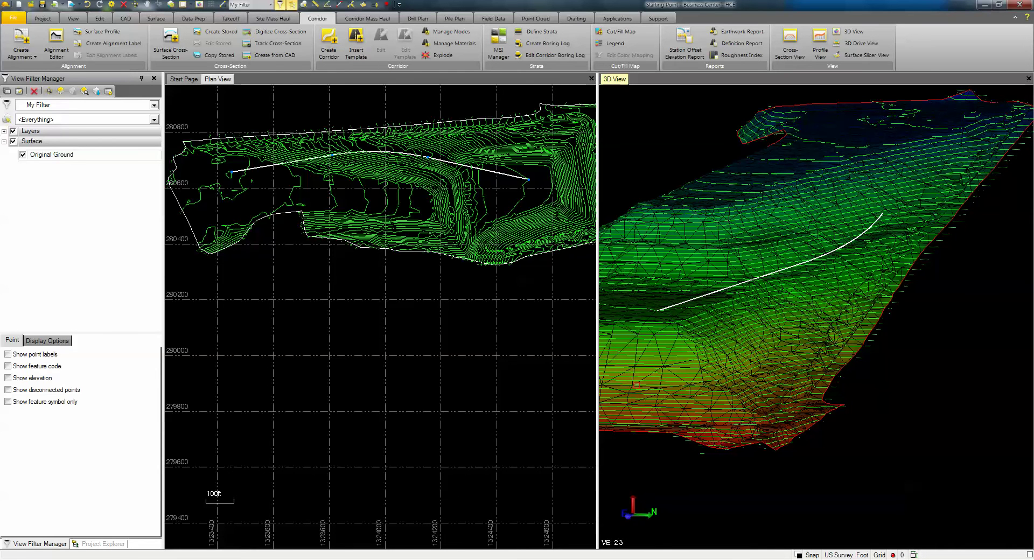
- Start a new corridor named Haul road that follows the Haul Road horizontal alignment
click(329, 44)
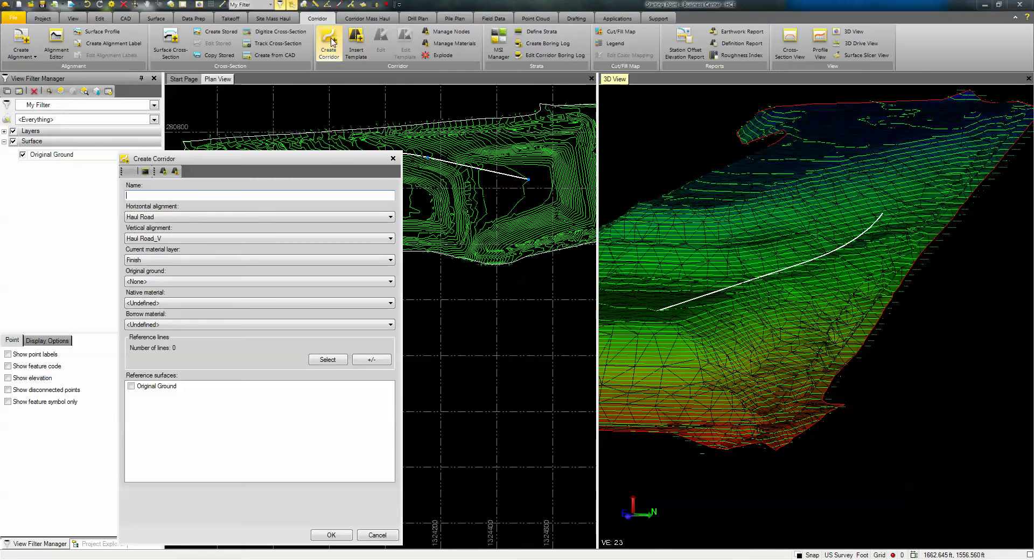
drag(247, 158, 190, 197)
click(197, 232)
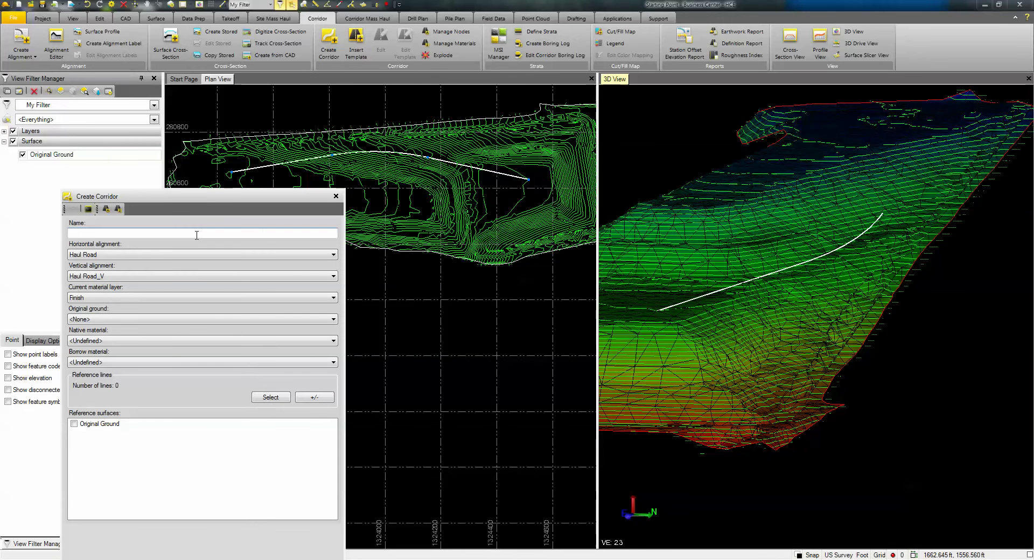
text(Haul road)
key(Tab)
click(137, 255)
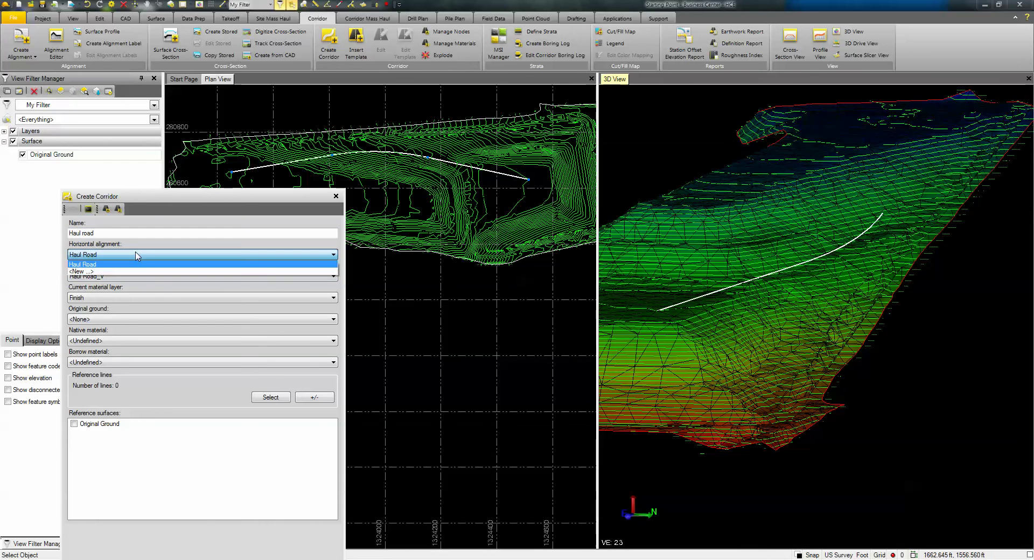
click(134, 264)
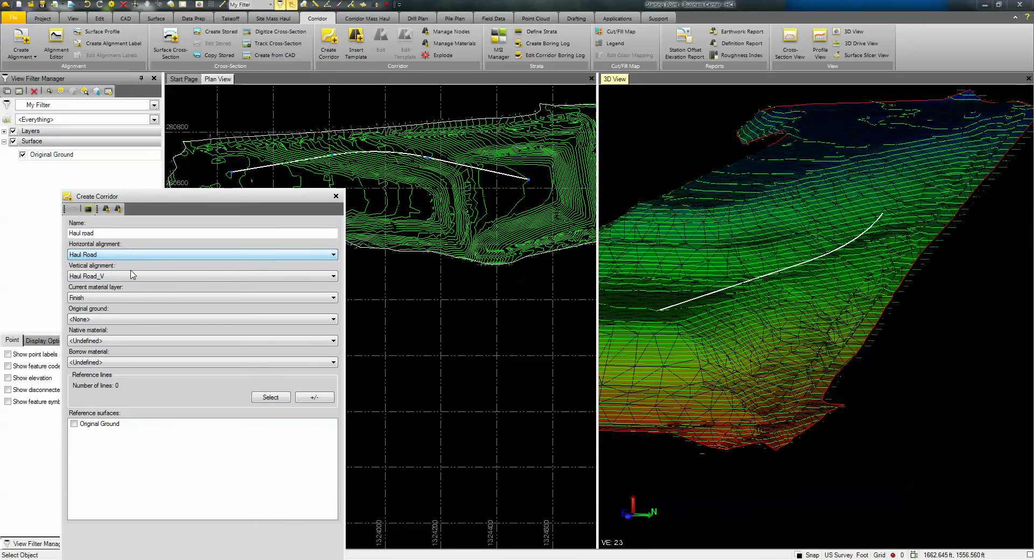
- Use Original Ground as both the corridor's original ground and its reference surface, and create the corridor
click(102, 323)
click(100, 335)
click(82, 425)
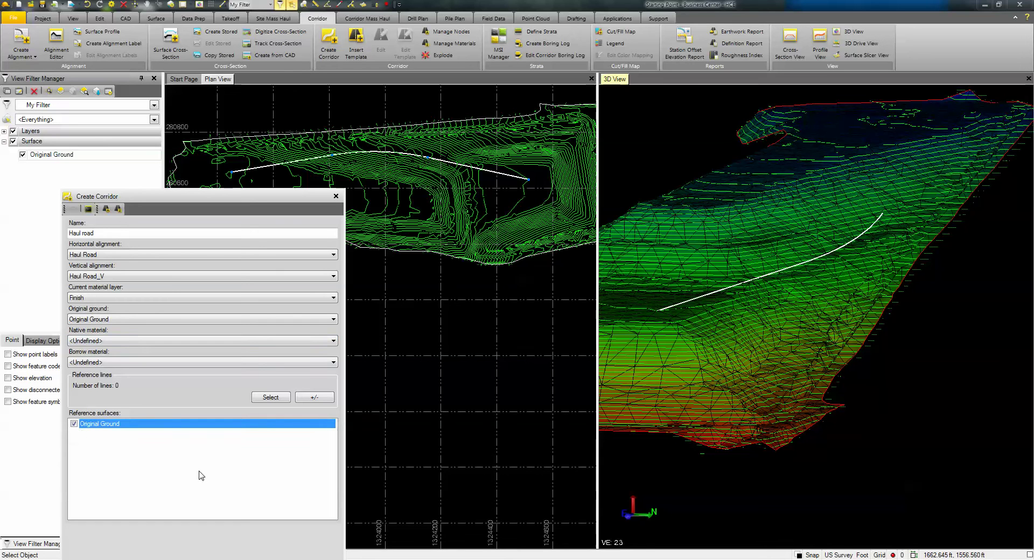
drag(190, 199, 192, 154)
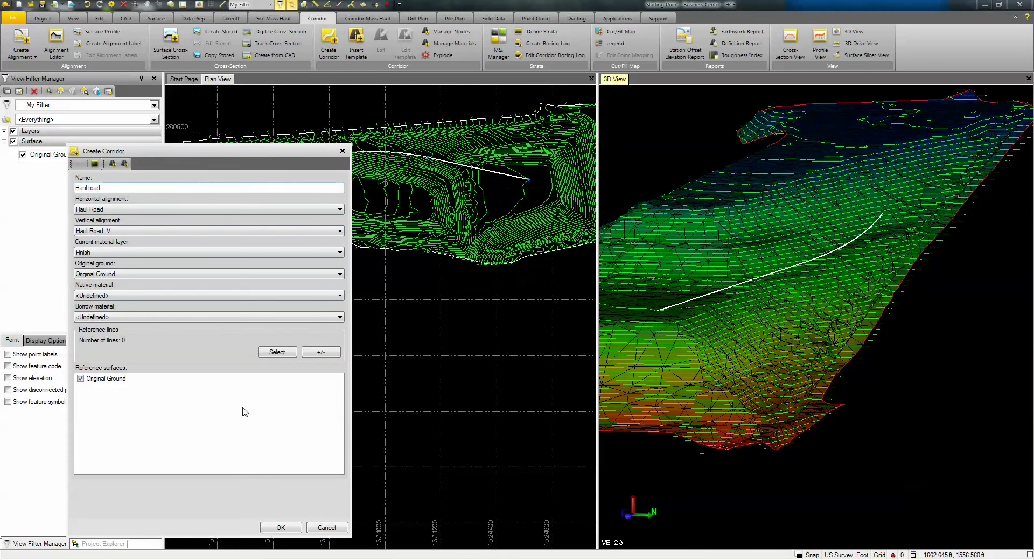
click(280, 527)
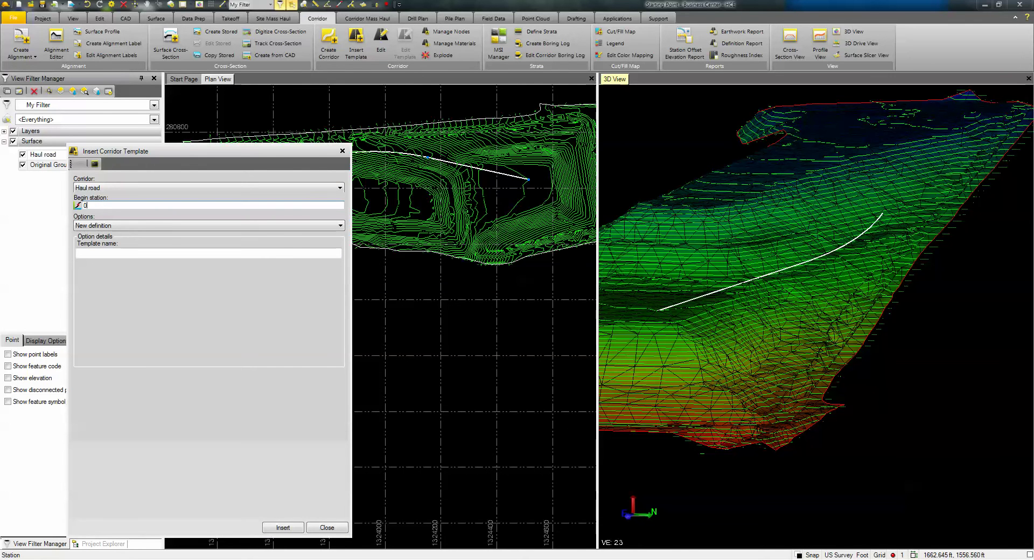
- Insert a new-definition template named HaulRoad Temp into the Haul road corridor at station 0+00.00
click(107, 231)
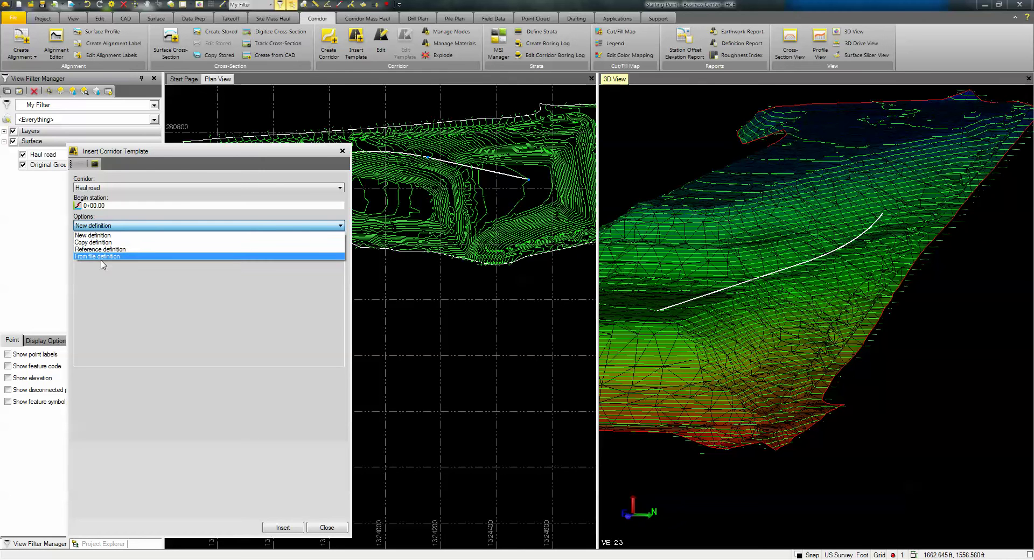
click(106, 225)
click(112, 254)
text(Haul)
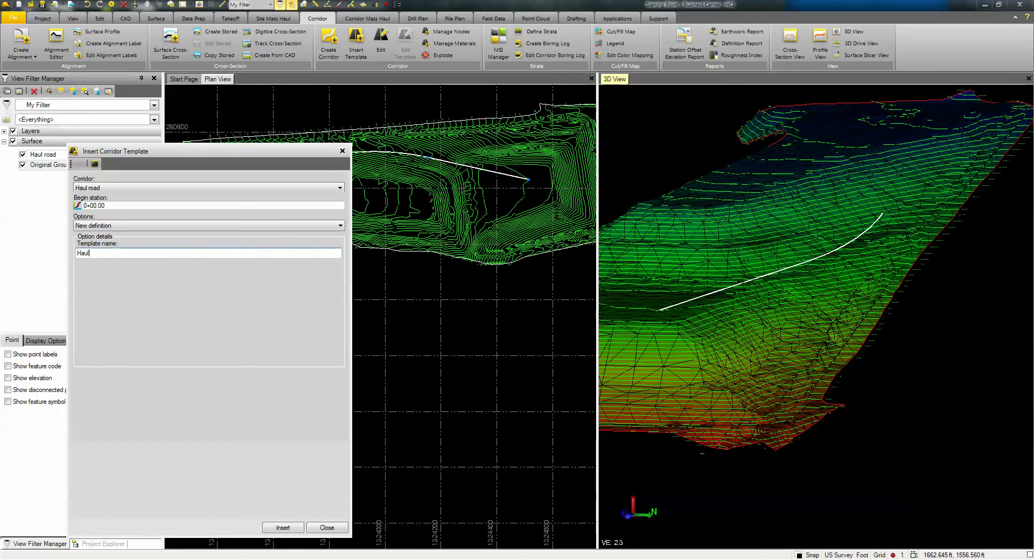
text(Road Temp)
click(288, 528)
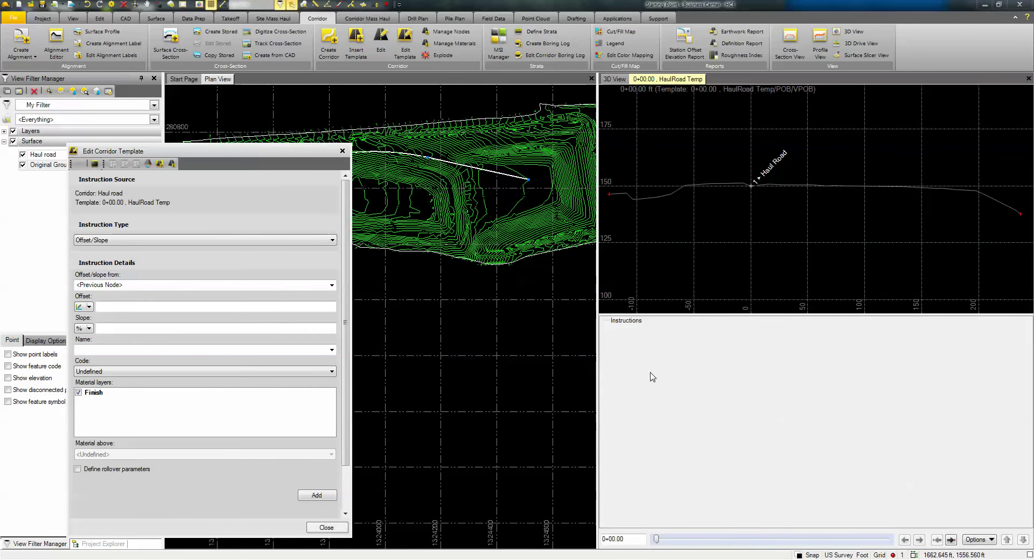
drag(226, 151, 216, 183)
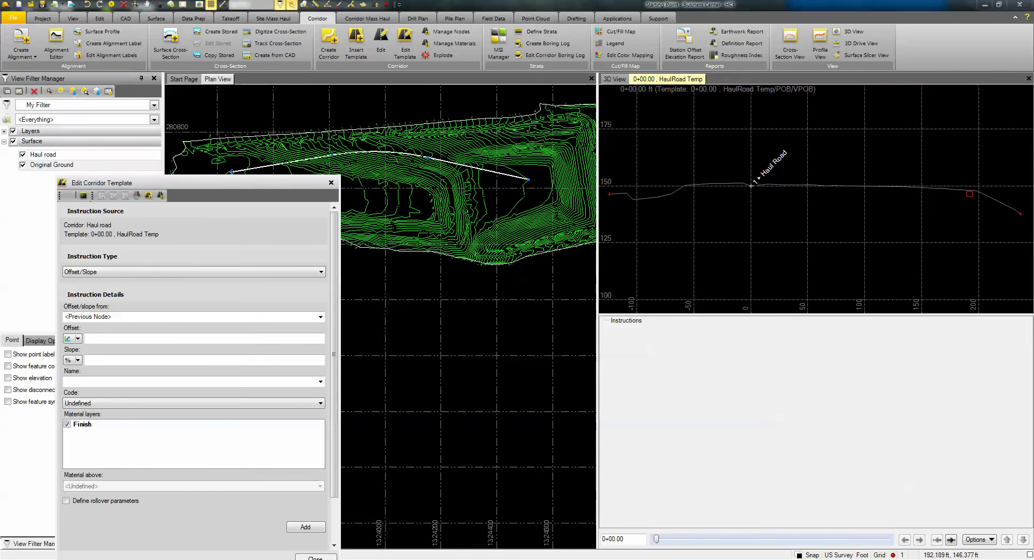
- Add an Offset/Slope instruction from the Haul Road node with a 5 ft offset, 2% slope, name EdgR and undefined code
mouse_move(657, 539)
mouse_down()
mouse_move(764, 545)
mouse_move(656, 541)
mouse_up()
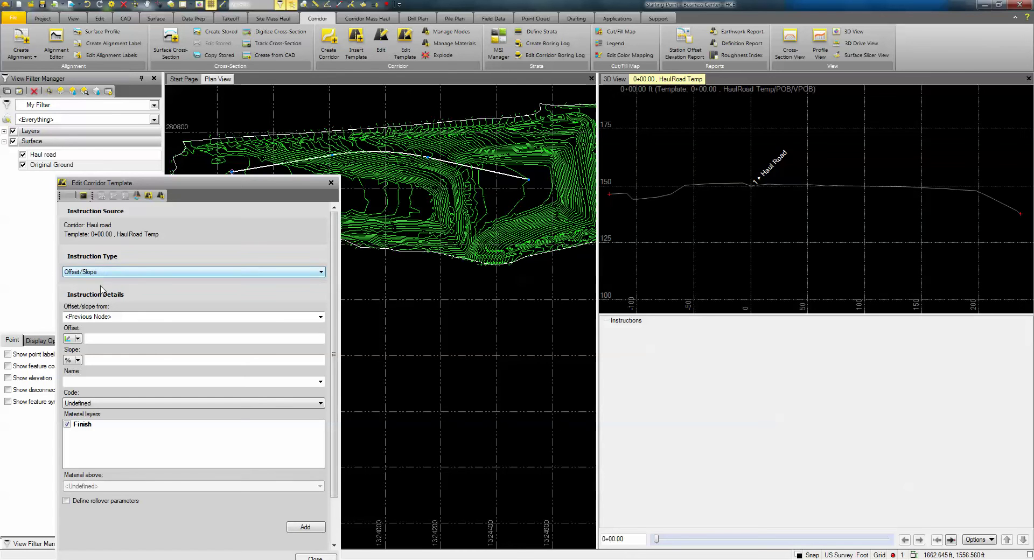
click(125, 318)
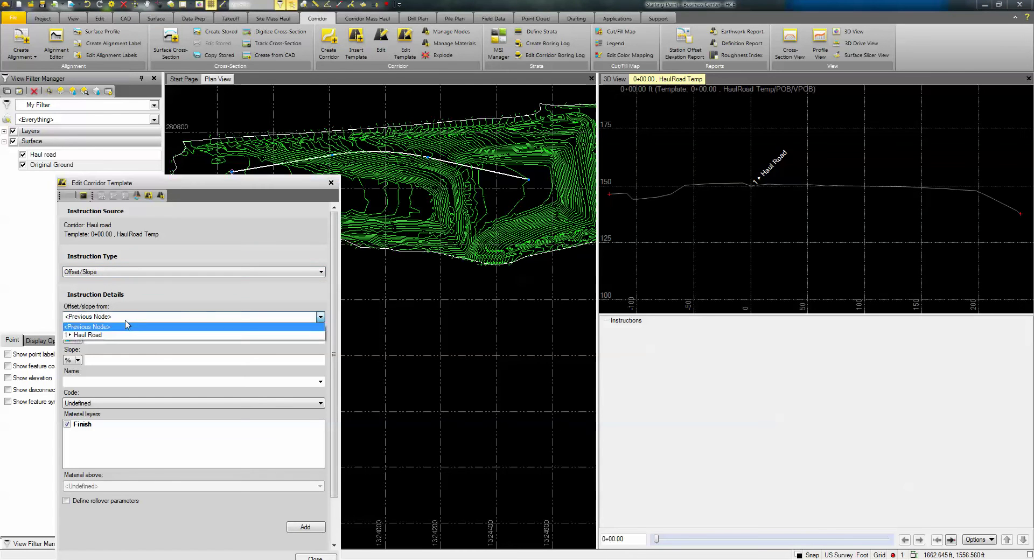
click(101, 335)
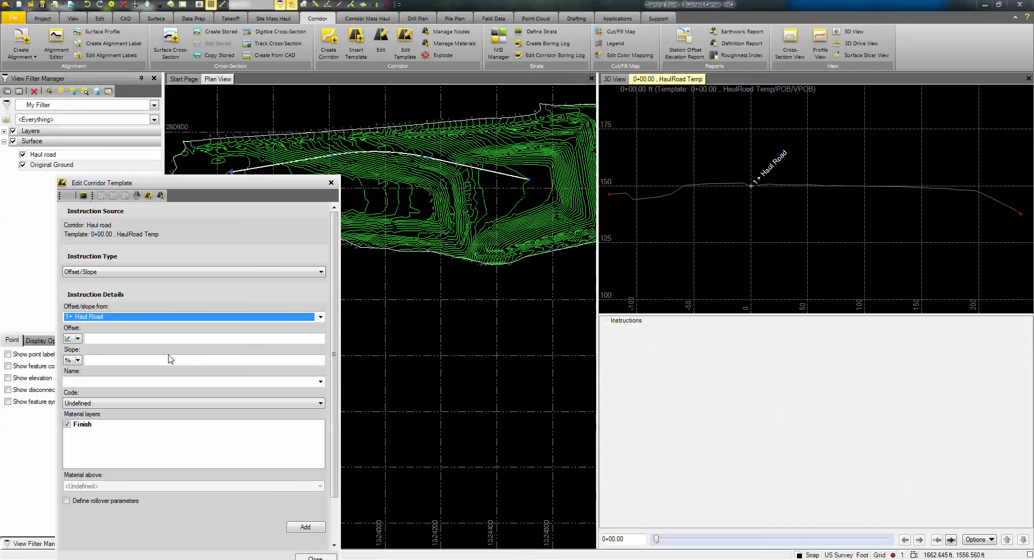
click(158, 339)
text(5)
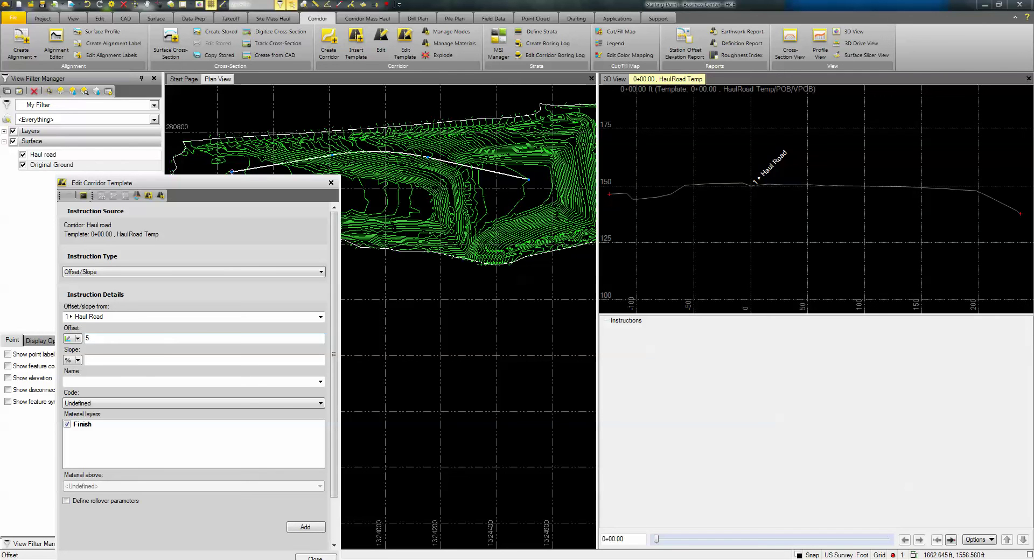
click(145, 360)
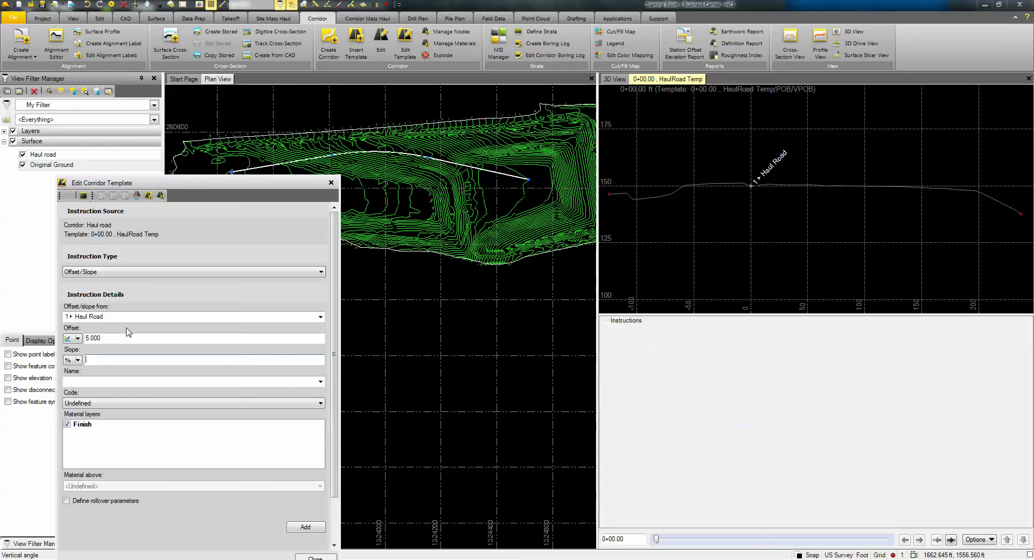
text(2)
click(119, 381)
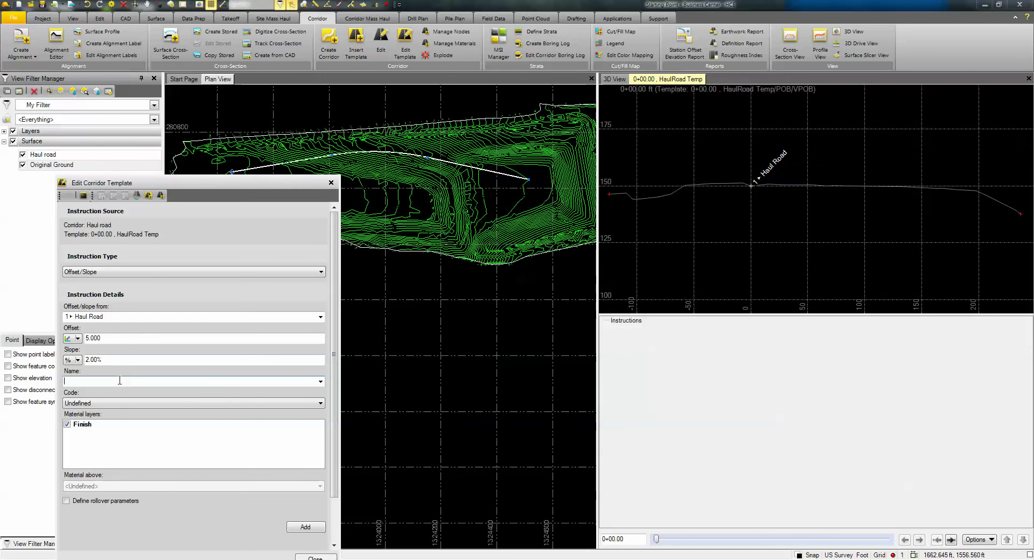
text(EdgR)
click(105, 405)
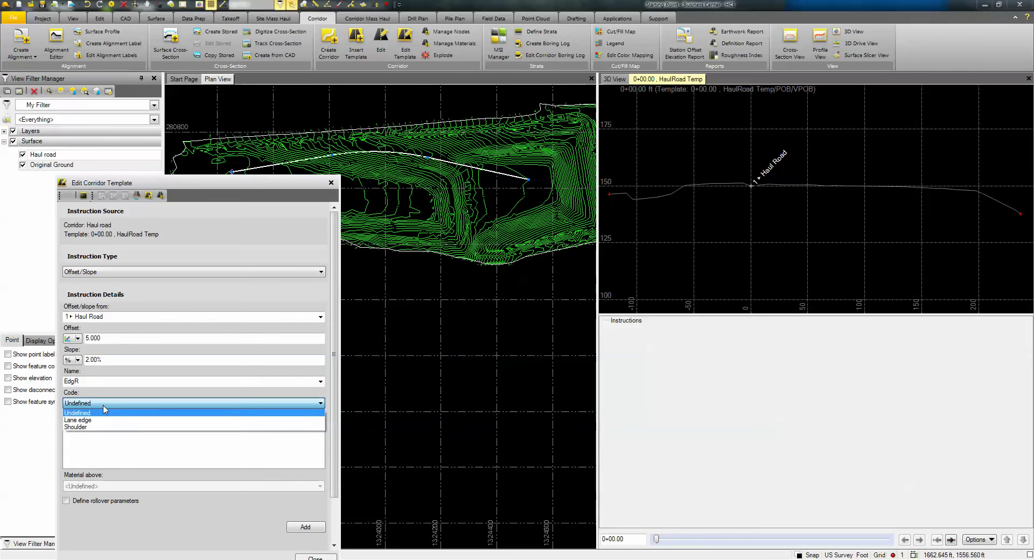
click(104, 407)
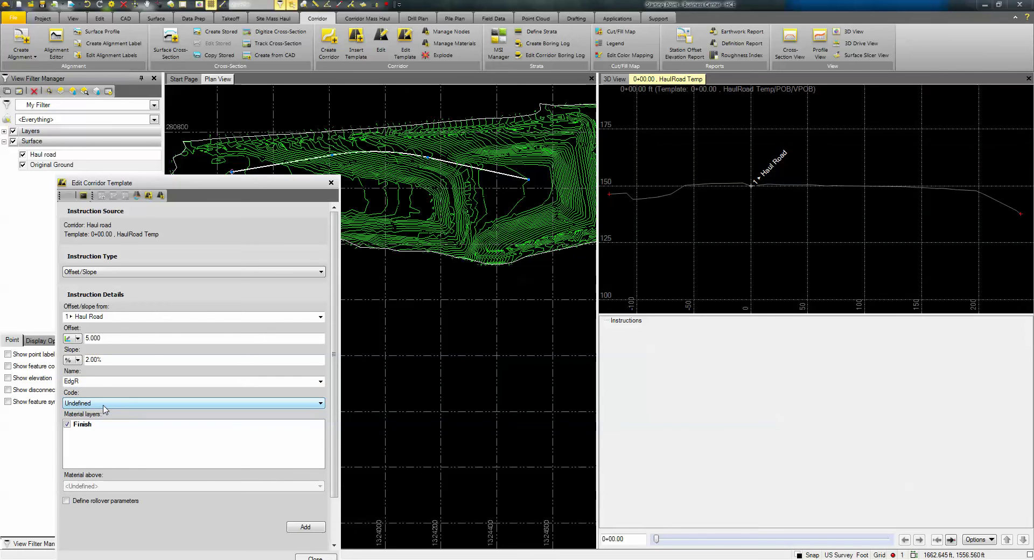
click(306, 528)
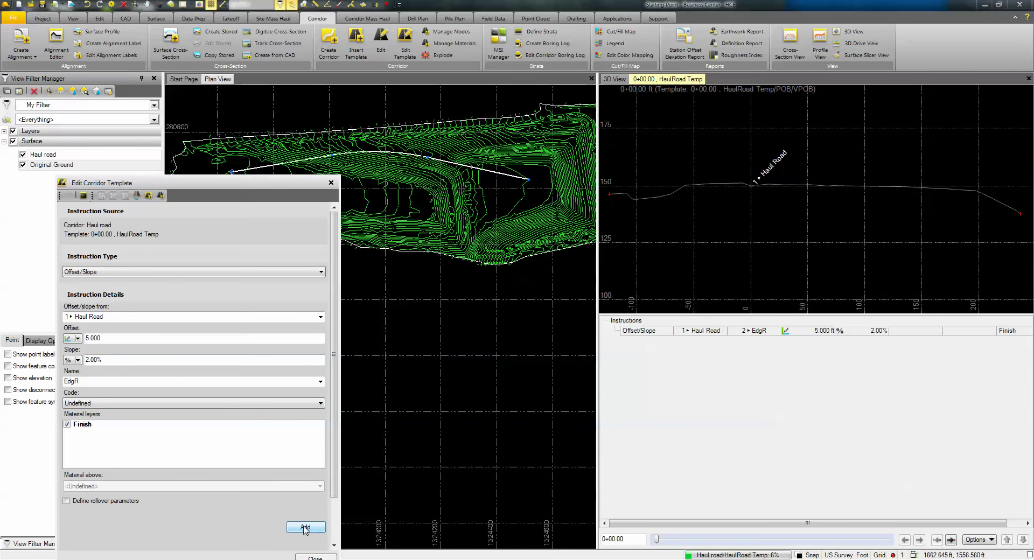
- Set up a Side Slope instruction from the EdgR node with Original Ground as its target surface
scroll(346, 153, up, 8)
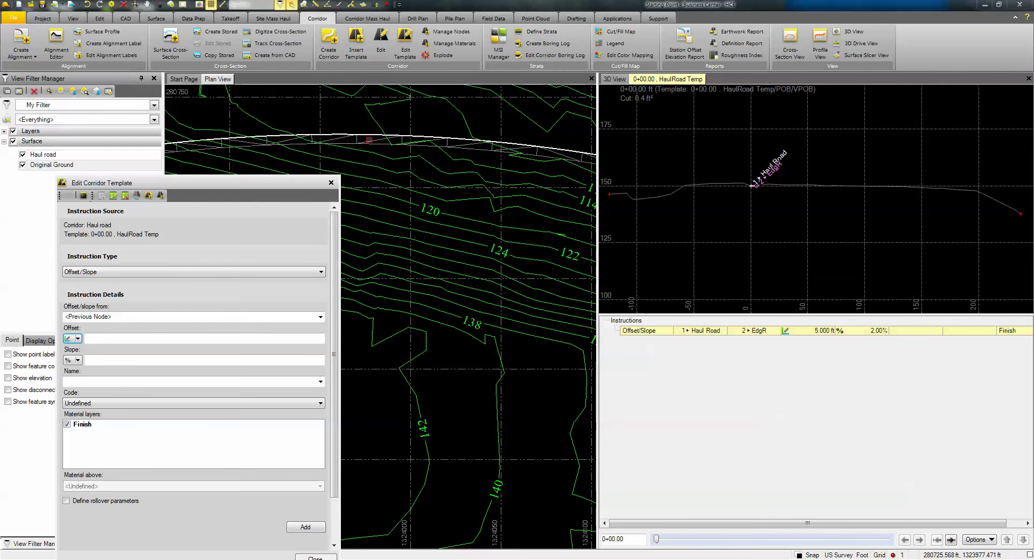
scroll(825, 183, up, 10)
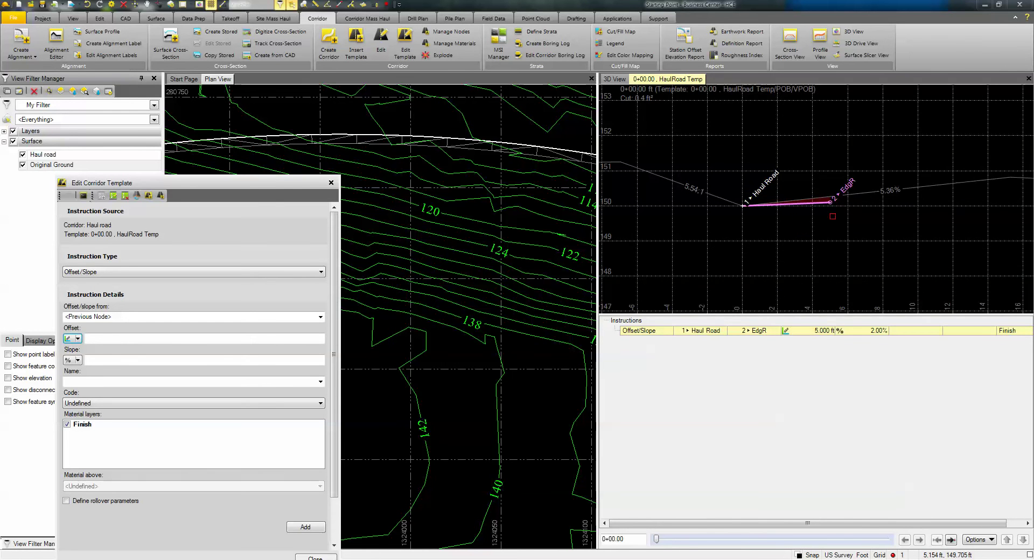
scroll(805, 227, up, 2)
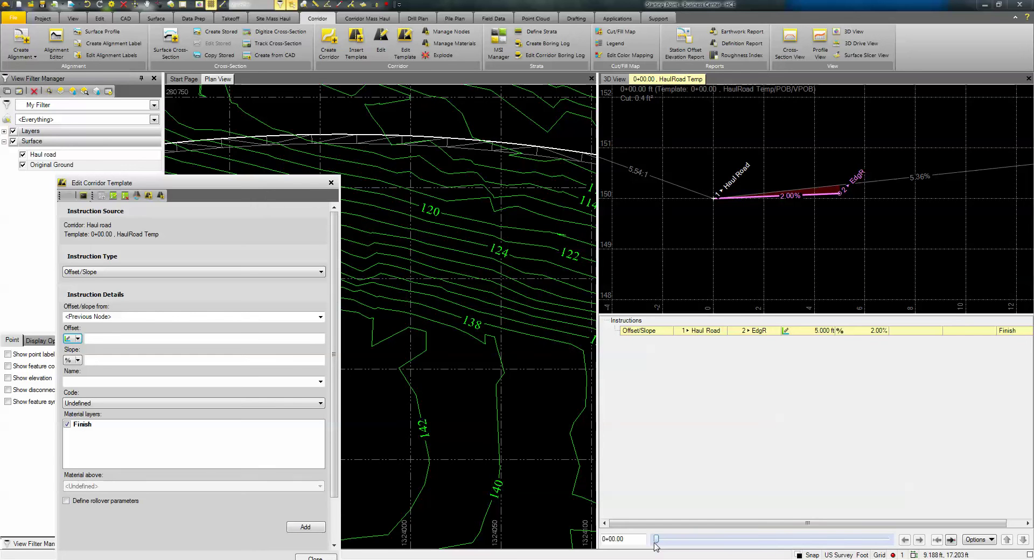
mouse_move(659, 539)
mouse_down()
mouse_move(784, 540)
mouse_move(656, 540)
mouse_up()
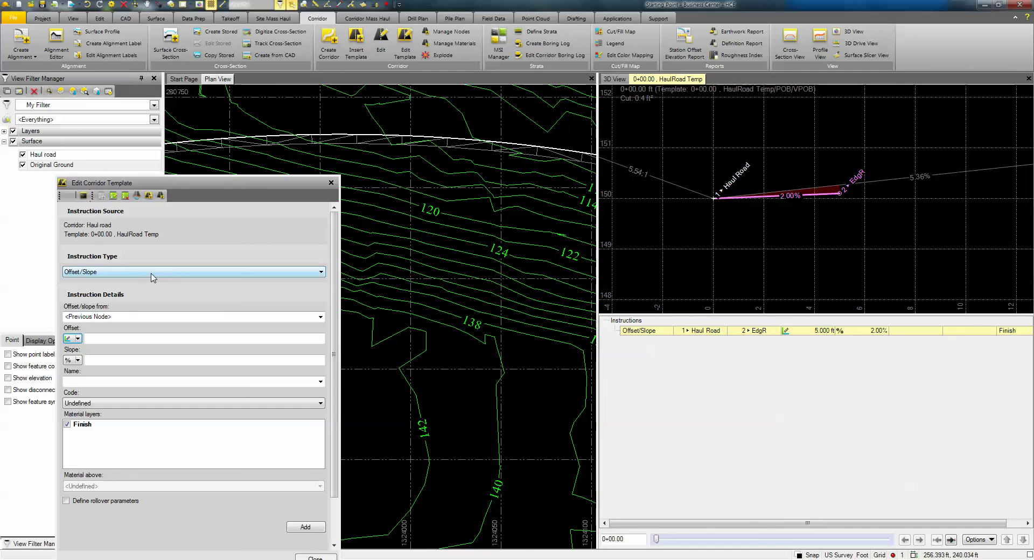
click(152, 276)
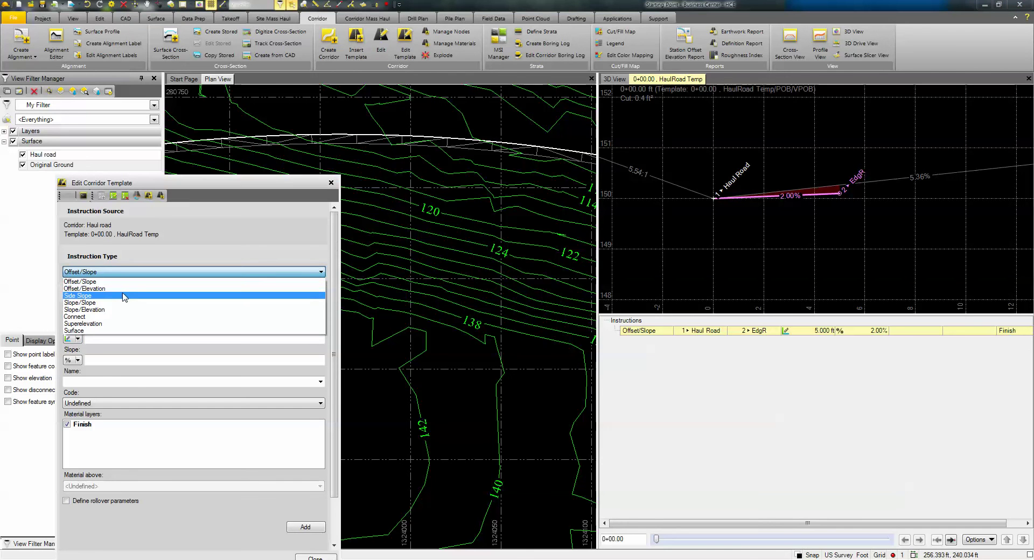
click(93, 296)
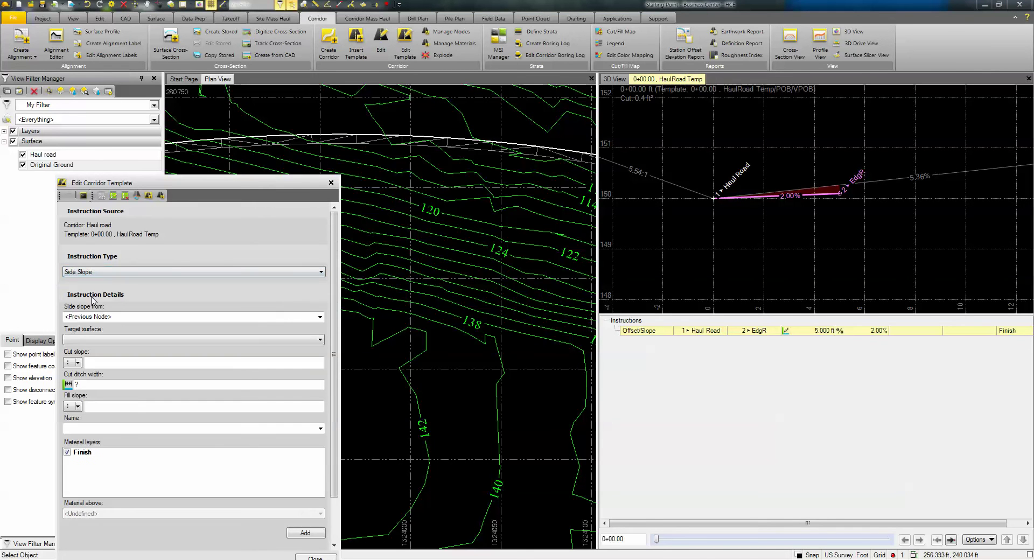
click(100, 316)
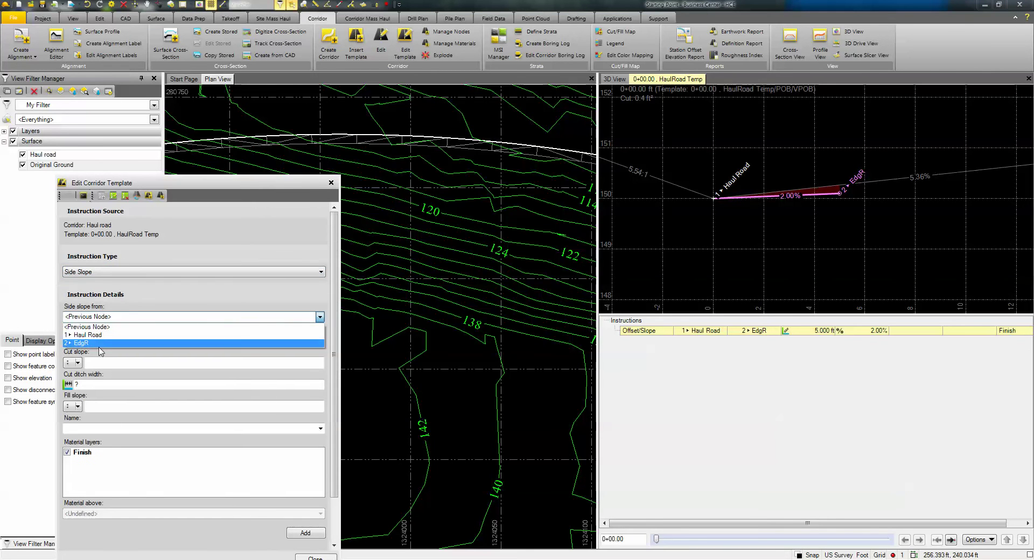
click(96, 344)
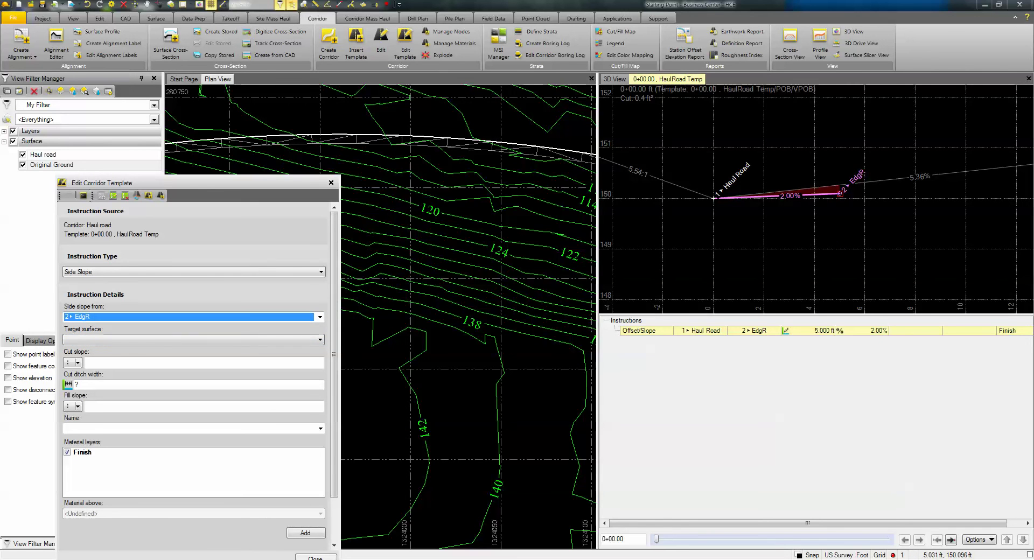
click(99, 340)
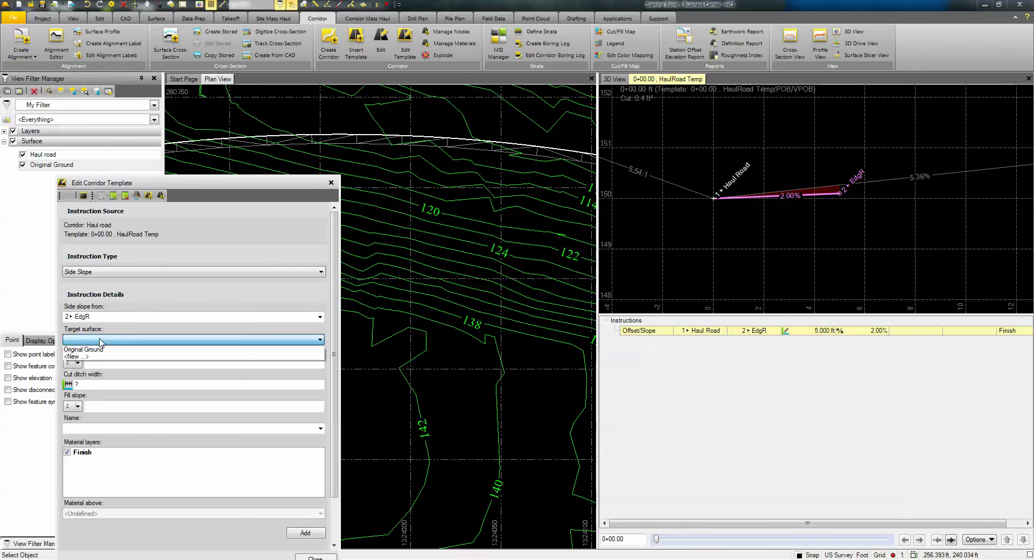
click(90, 350)
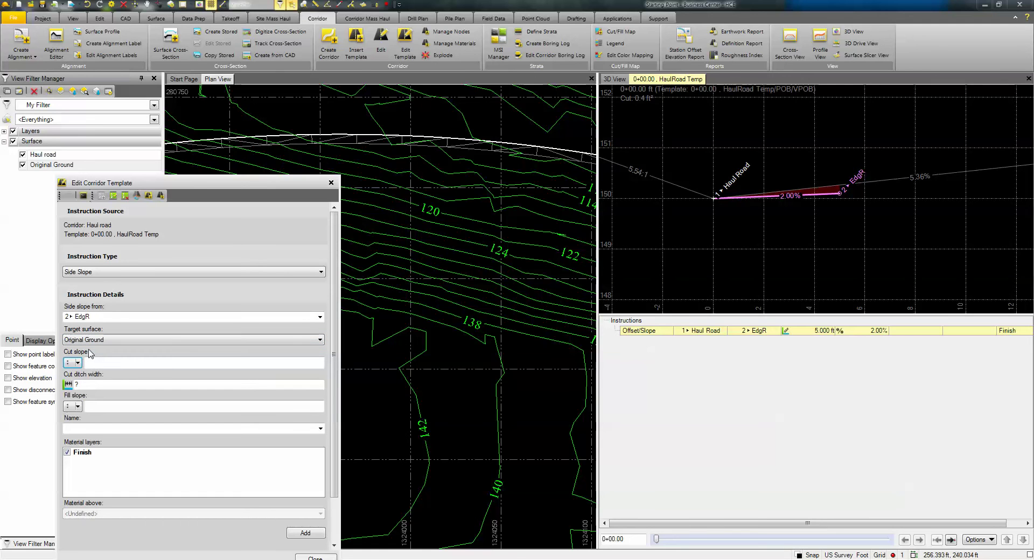
- Set the side slope's cut slope to 2:1, cut ditch width to 0 and fill slope to 2:1
click(92, 362)
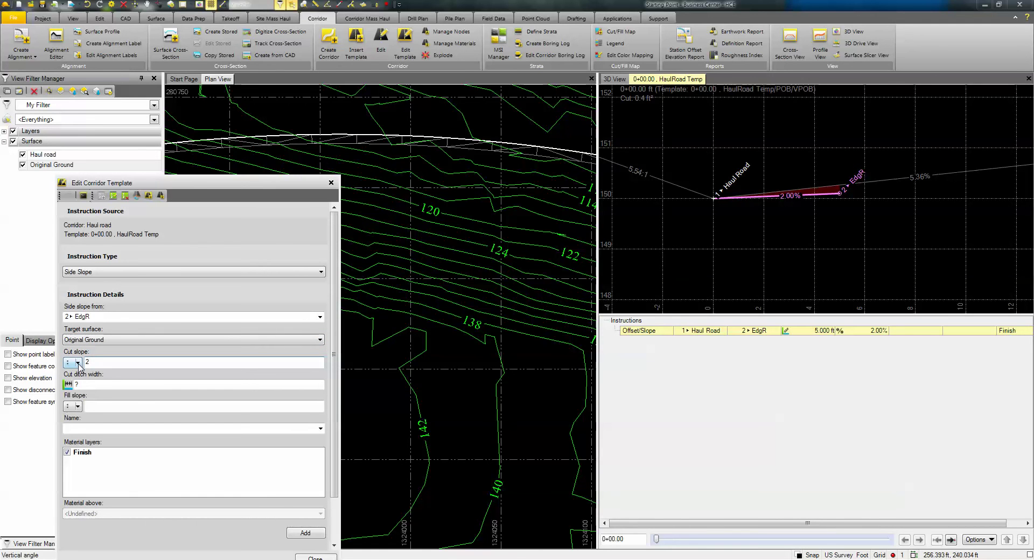
click(78, 363)
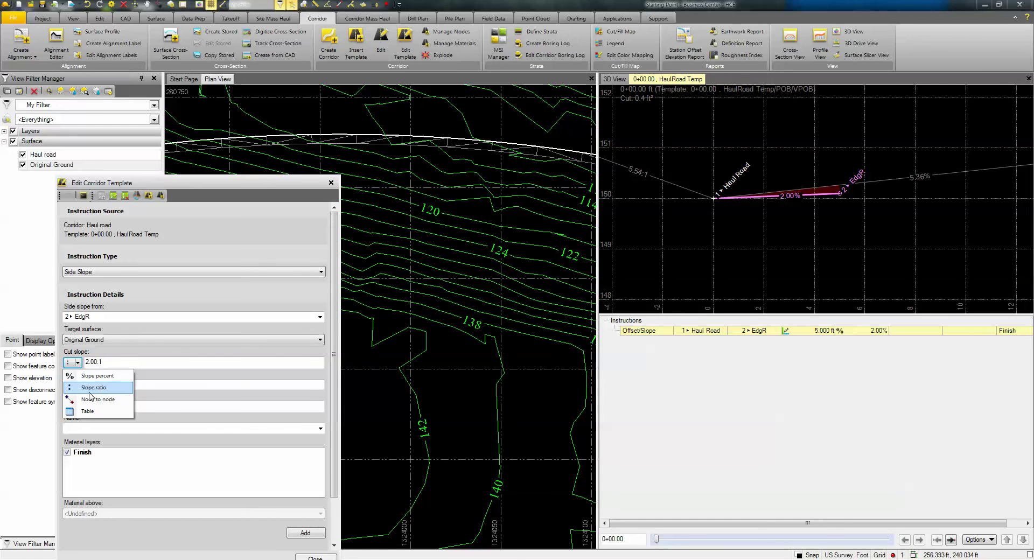
click(119, 362)
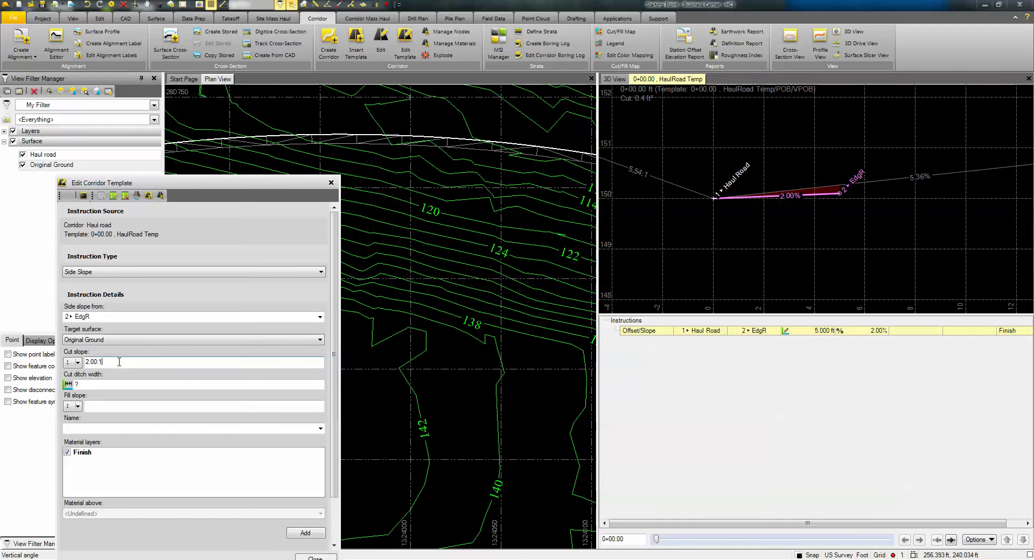
key(Tab)
text(0)
click(98, 407)
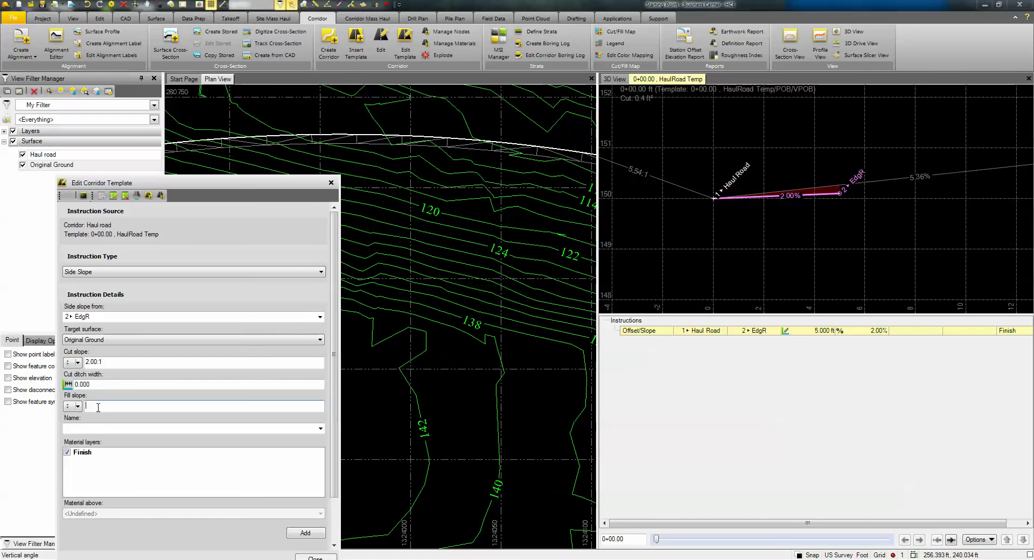
text(2)
- Name the side slope node DLR and add the instruction to the template
click(103, 428)
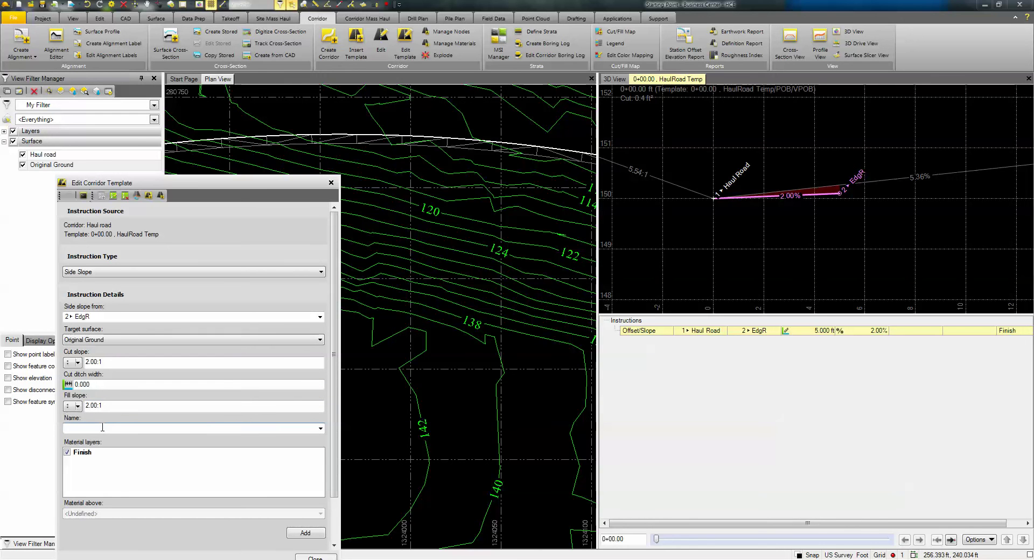
text(DIR)
key(BackSpace)
key(BackSpace)
text(L)
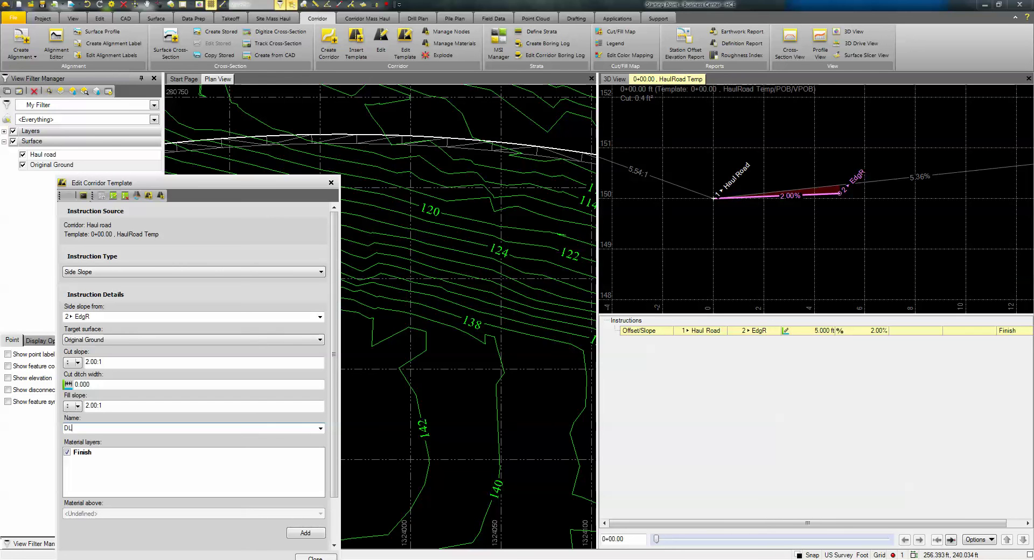
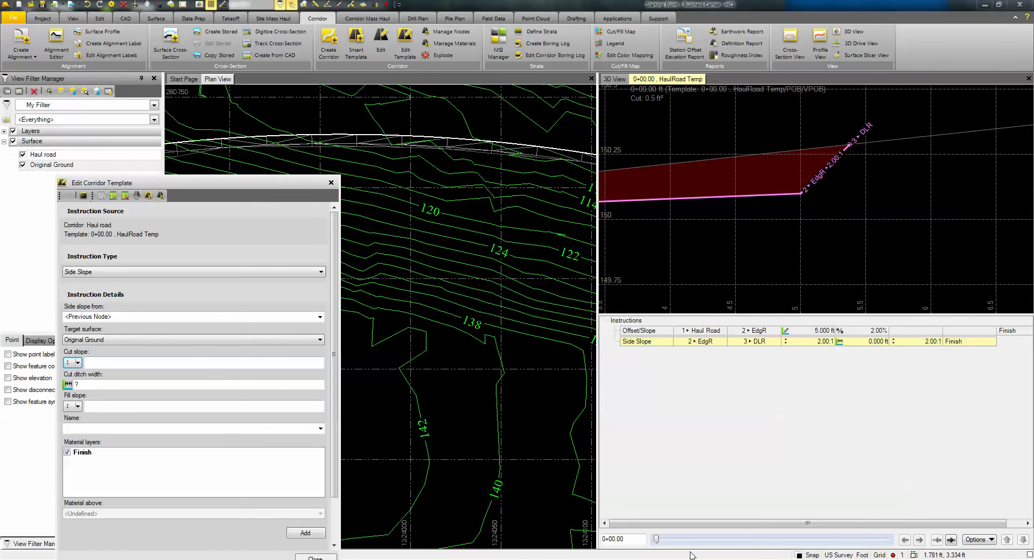
- At station 1+61.94, add an Offset/Slope instruction from the previous node with a -5 ft offset, -2% slope and name EdgL
drag(662, 541, 691, 540)
scroll(723, 264, down, 10)
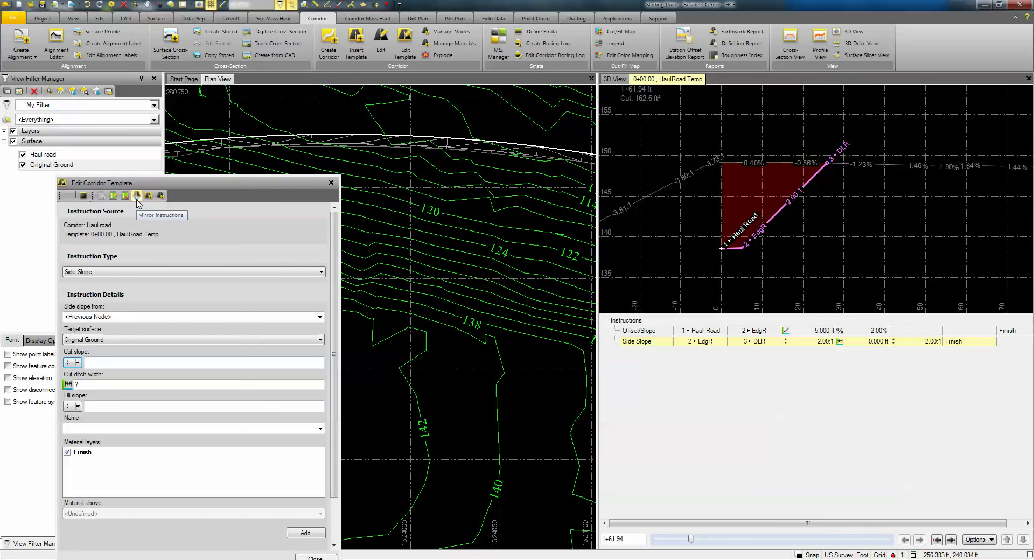
click(130, 272)
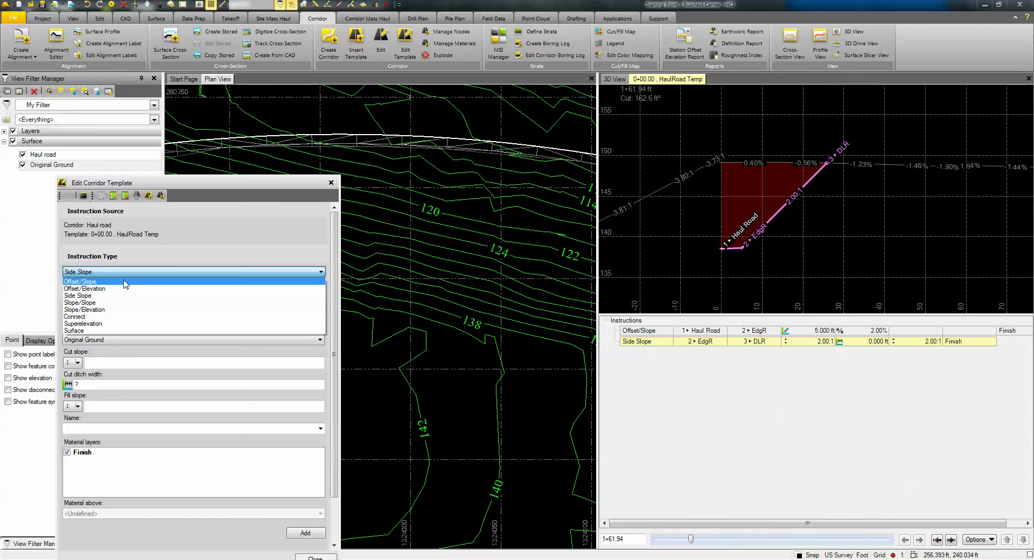
click(125, 282)
click(103, 338)
text(-5)
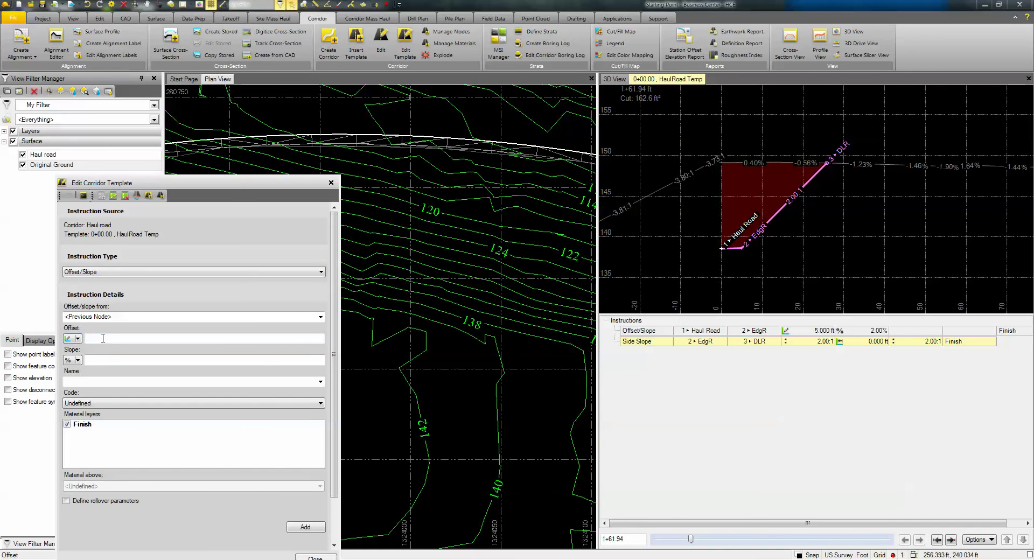
click(105, 360)
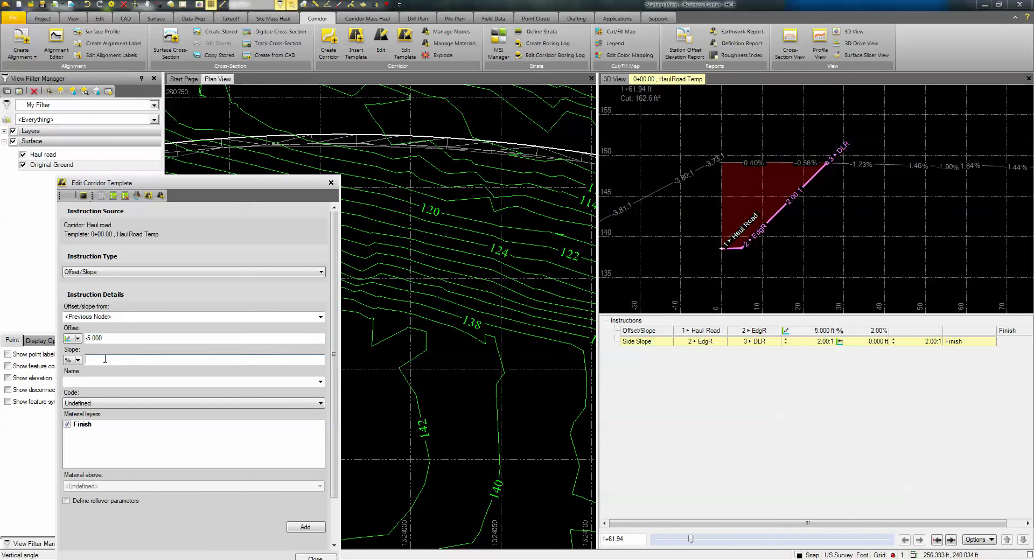
click(97, 405)
key(Tab)
text(E)
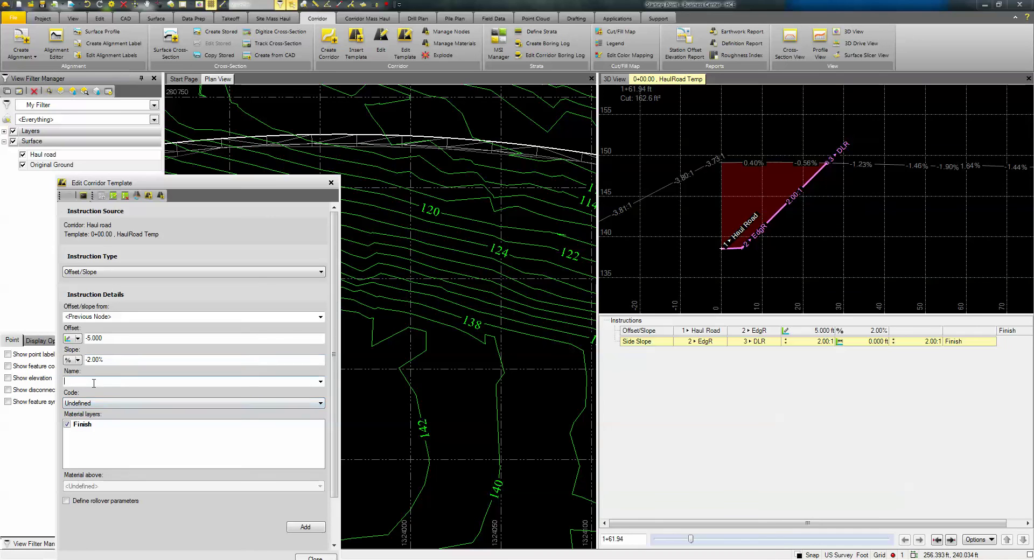
text(dgL)
click(298, 528)
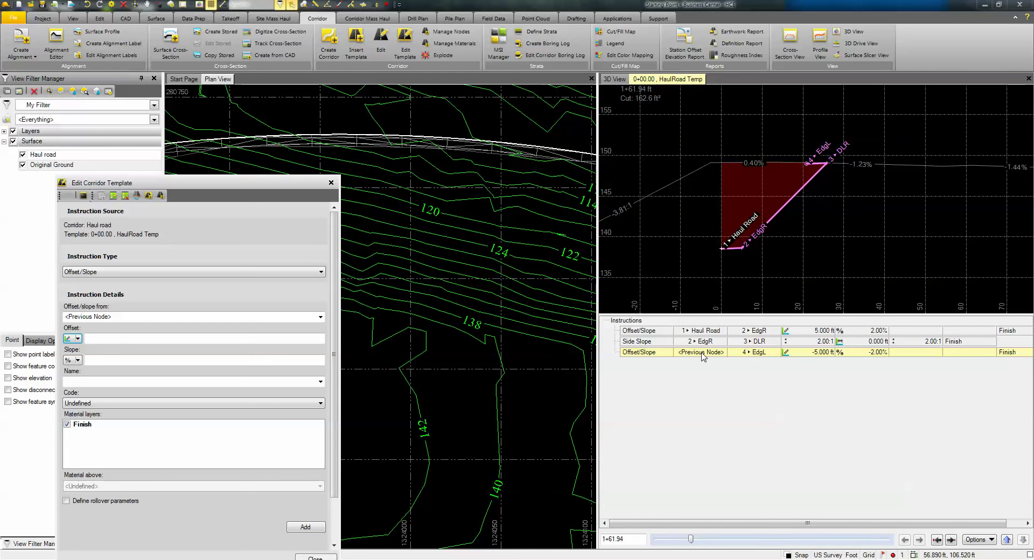
- Edit the EdgL instruction to start from the Haul Road node and save it
double_click(741, 353)
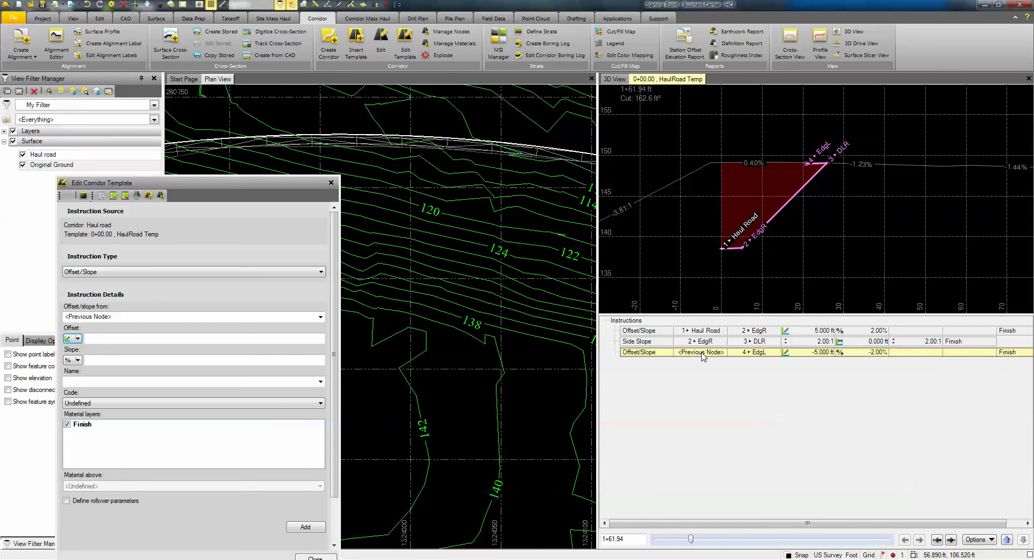
click(113, 317)
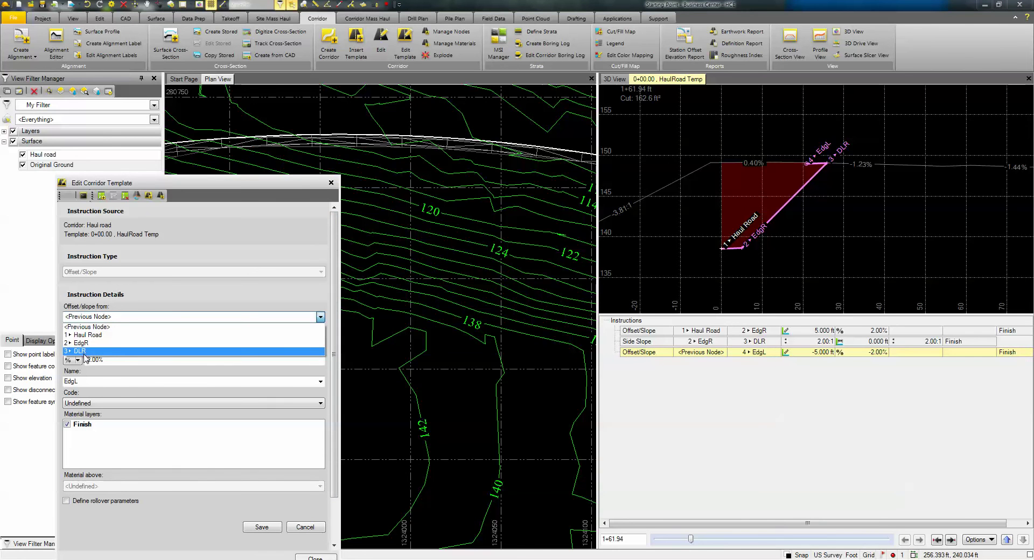
click(86, 335)
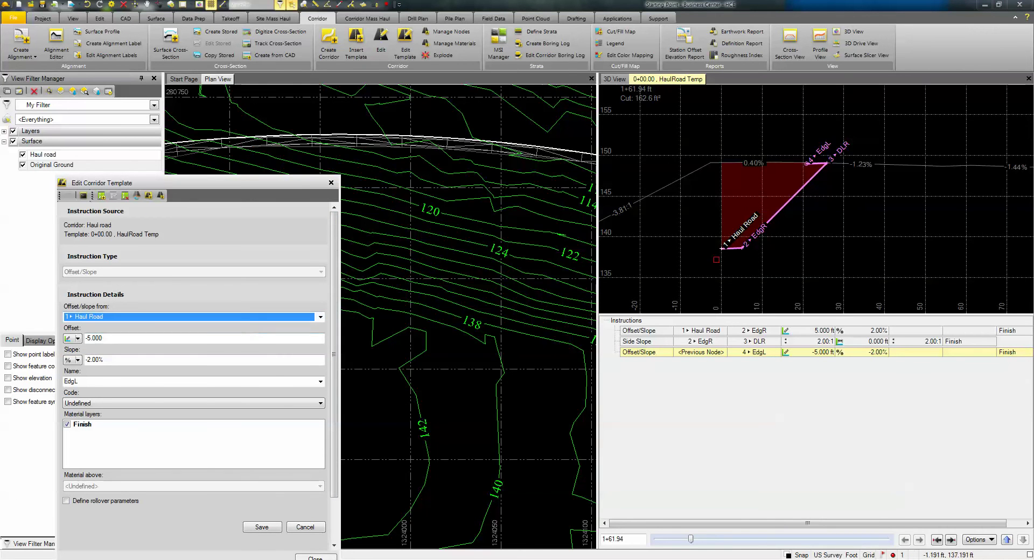
click(262, 527)
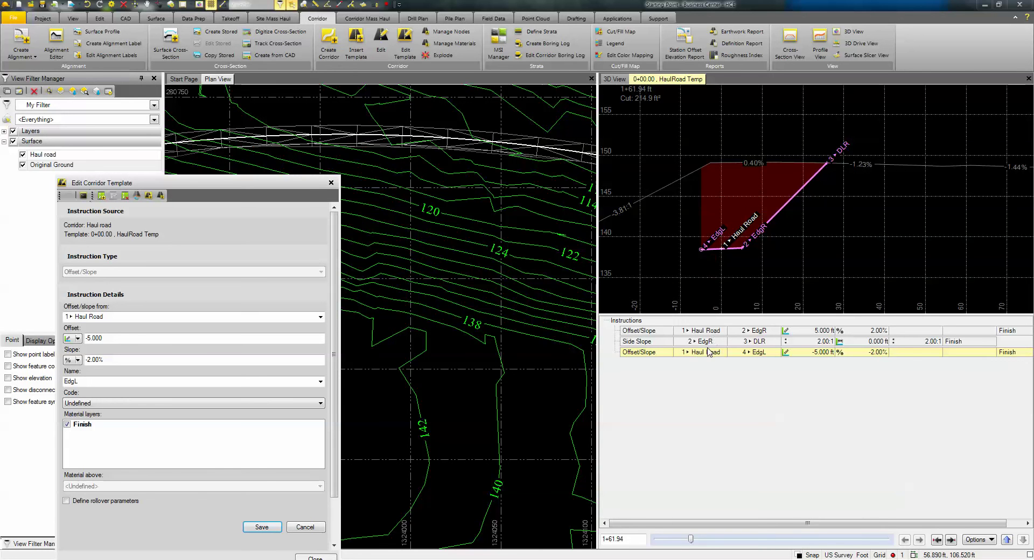
- Start a new Offset/Elevation instruction from the EdgL node
click(100, 196)
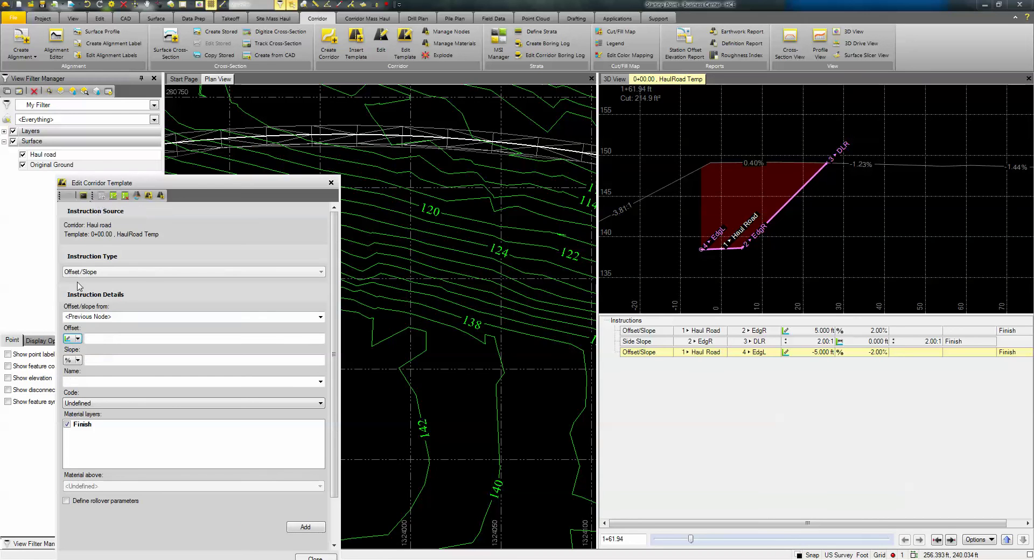
click(95, 272)
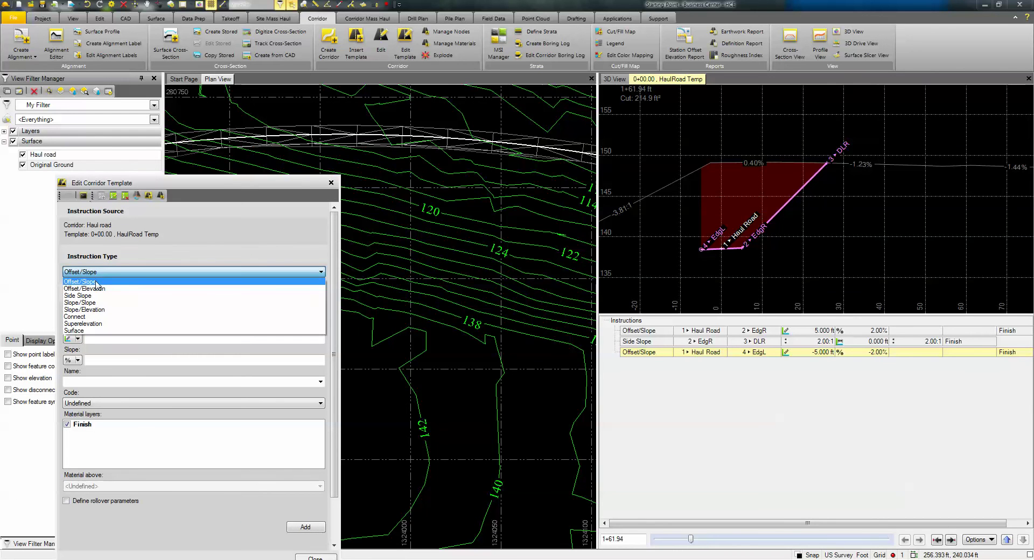
click(96, 281)
click(96, 274)
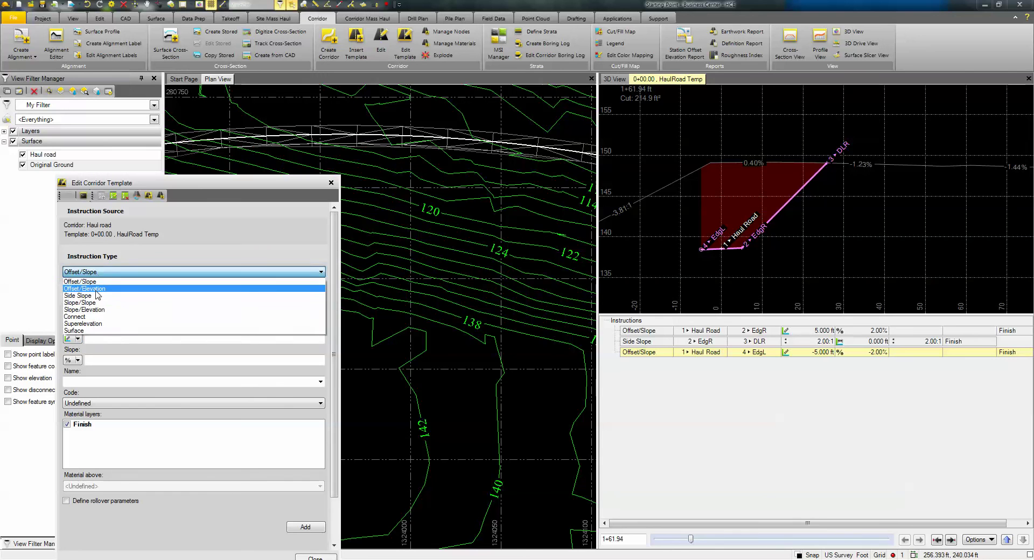
click(97, 289)
click(97, 318)
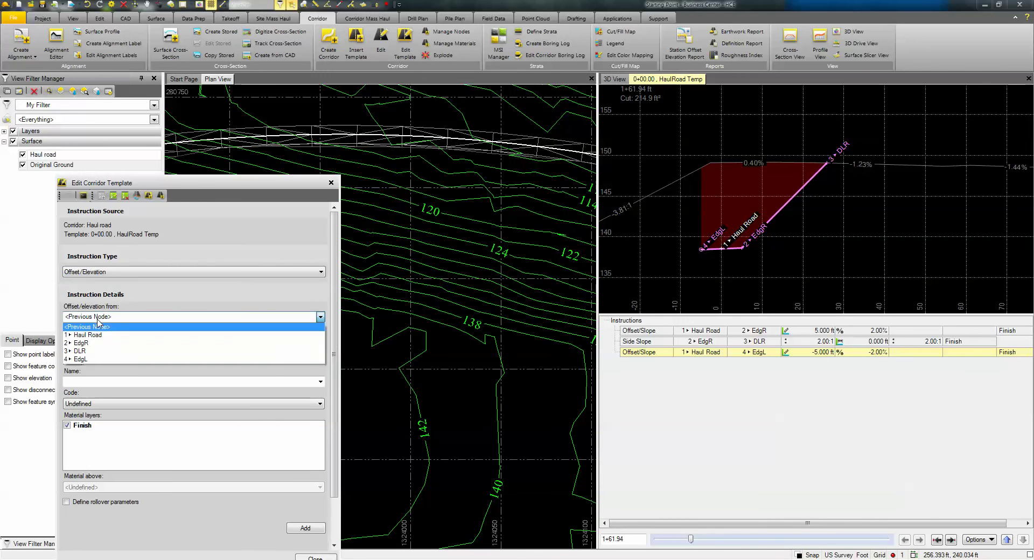
click(92, 359)
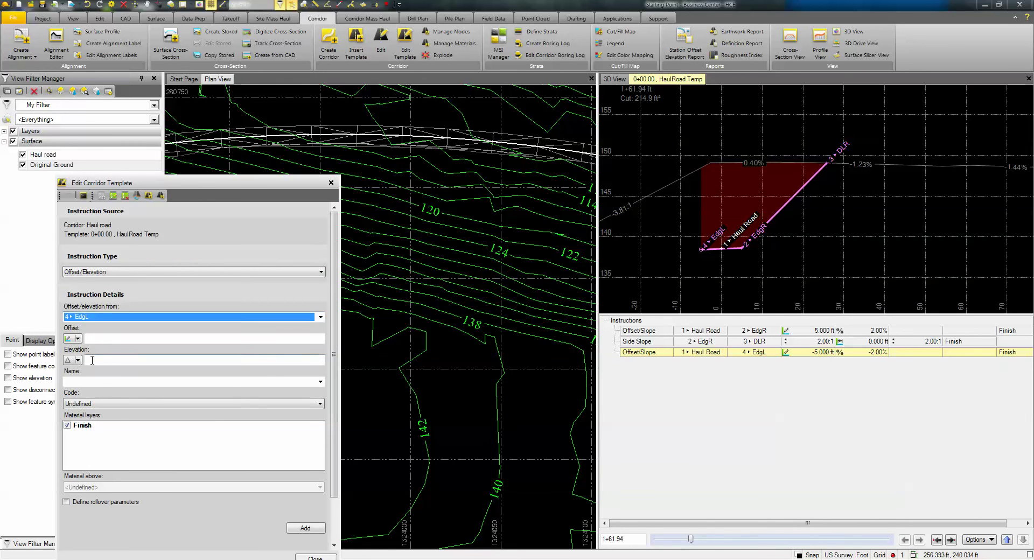
- Set the instruction's offset to -2 ft and elevation to -2 ft, name it Ditch, and add it
click(113, 339)
text(2)
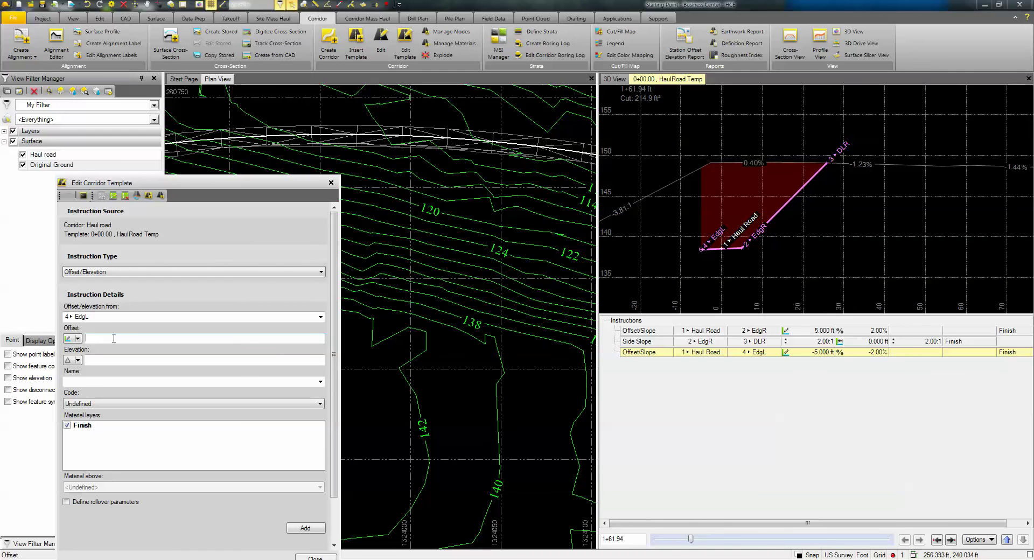
click(98, 359)
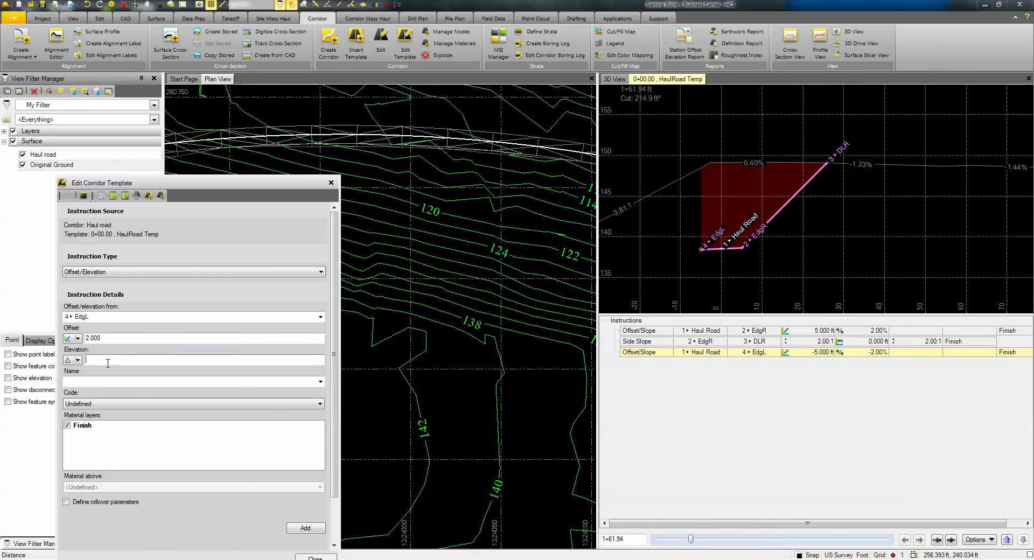
text(-2)
click(88, 339)
text(-)
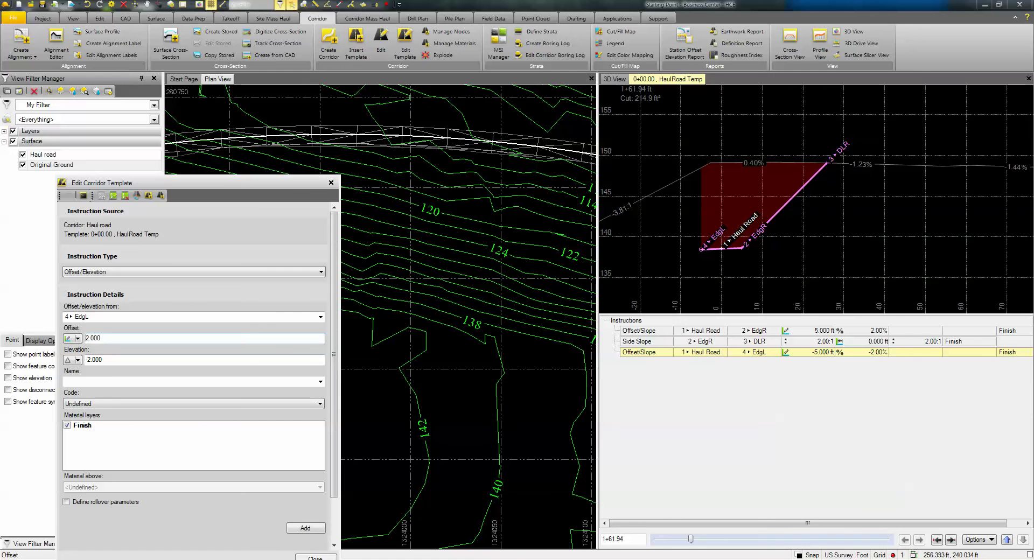
click(106, 381)
text(D)
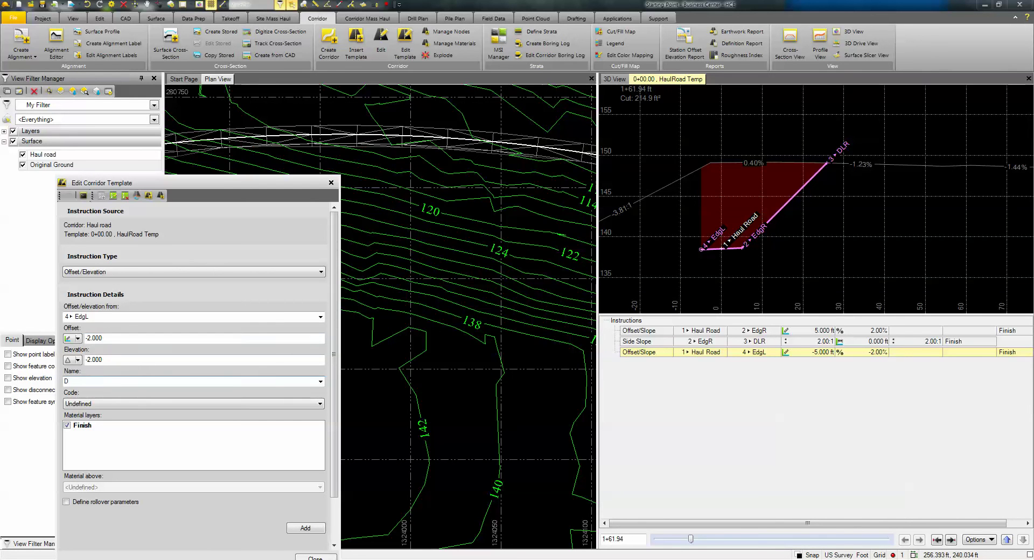
text(itch)
click(305, 527)
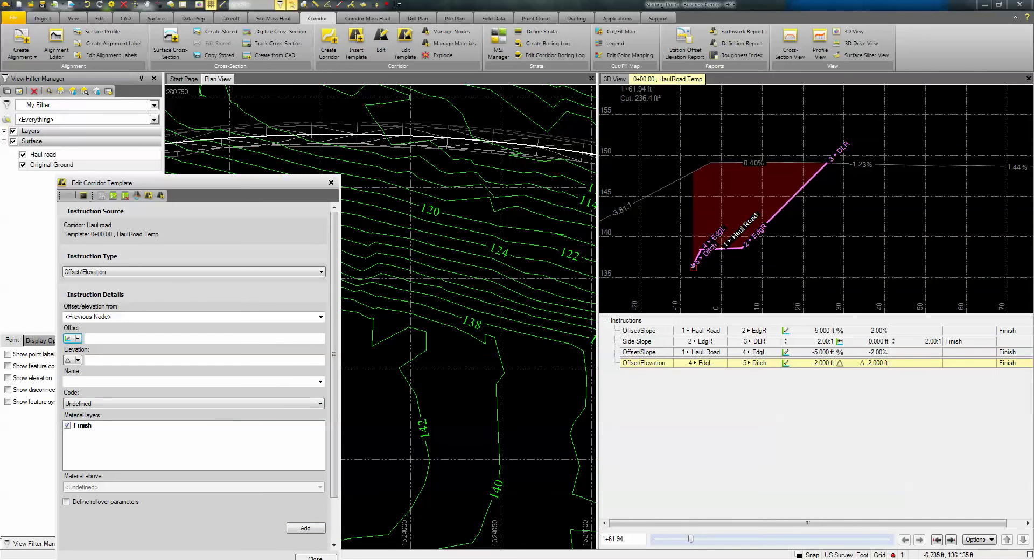
- Add a Side Slope instruction named DLL from the Ditch node to Original Ground, with 2:1 cut and fill slopes and 0 cut ditch width
click(259, 272)
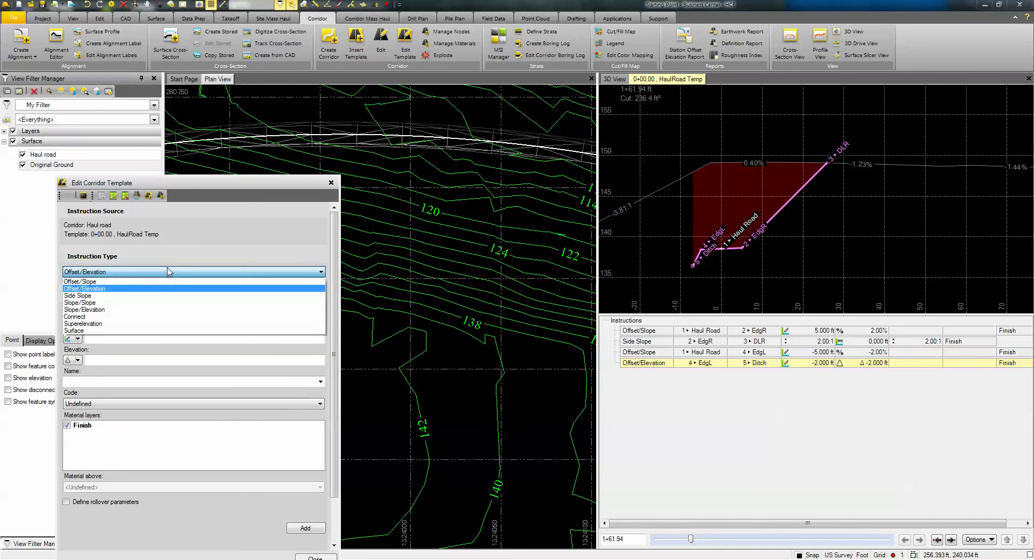
click(122, 296)
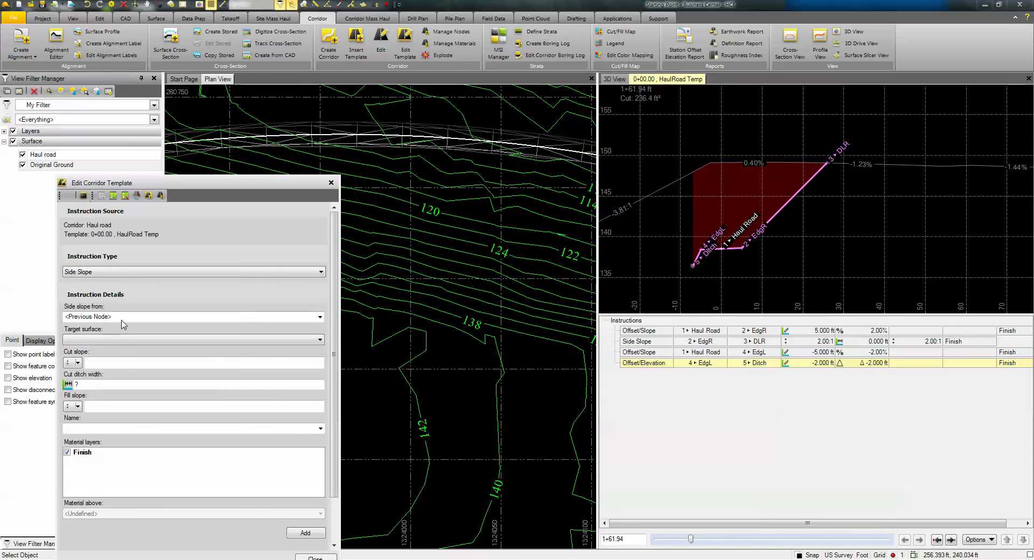
click(122, 320)
click(116, 368)
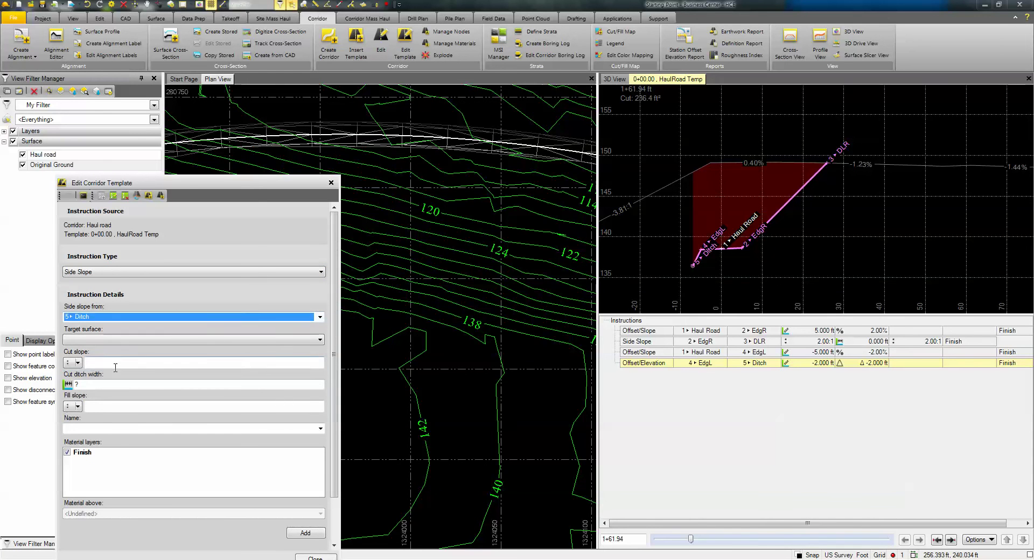
click(108, 365)
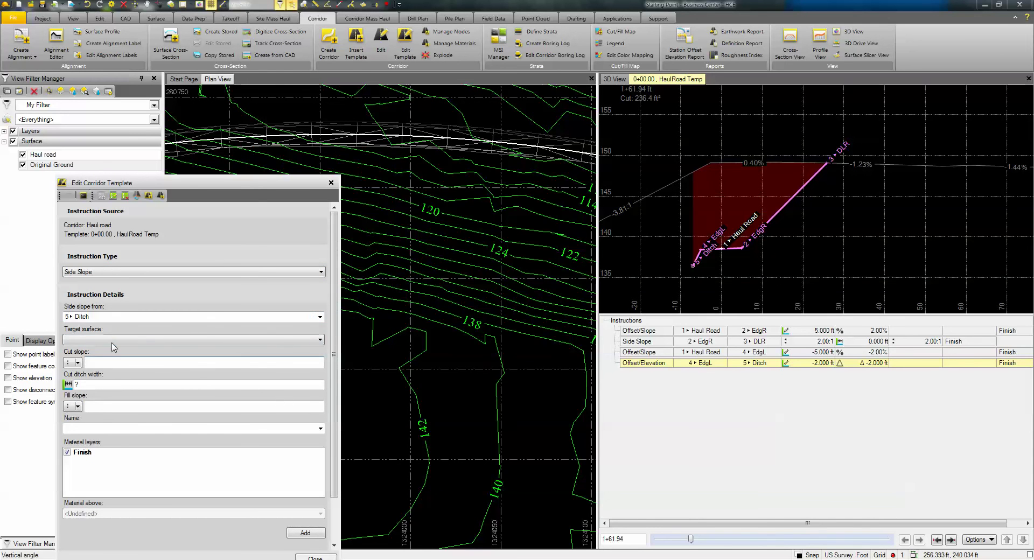
click(114, 340)
click(104, 358)
key(Tab)
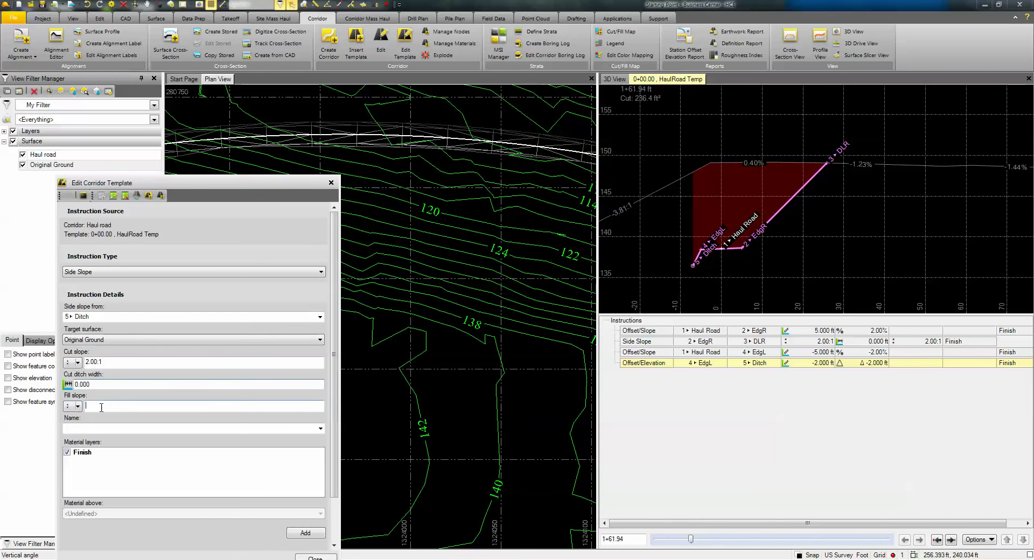
click(106, 430)
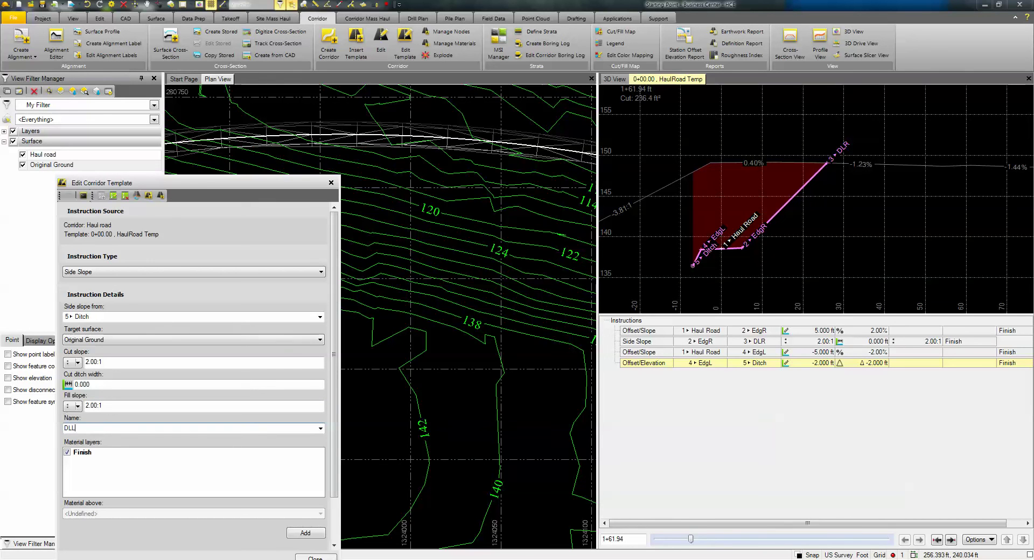
click(305, 533)
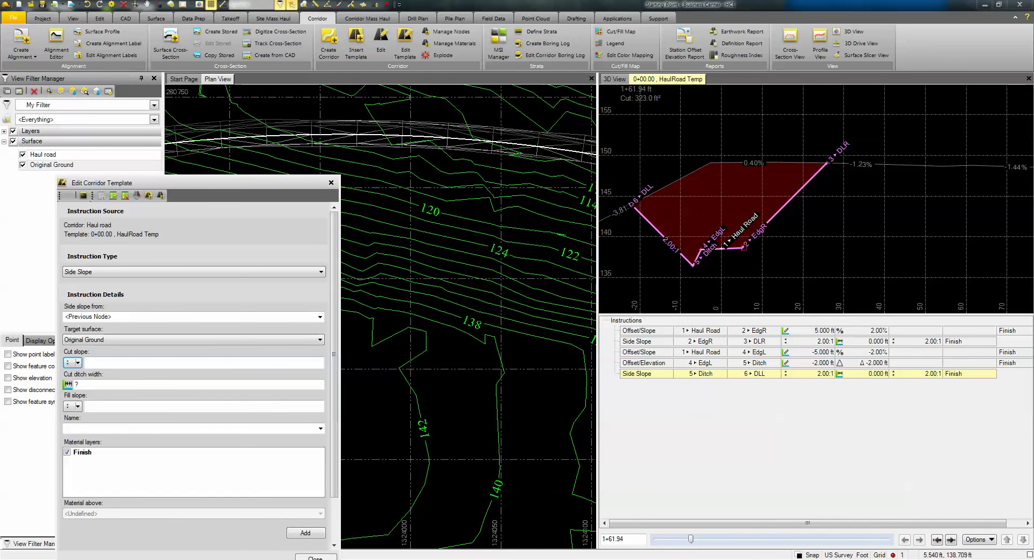
- Examine the template's cross-sections along the corridor, ending at station 0+00.00
drag(692, 540, 886, 550)
key(Home)
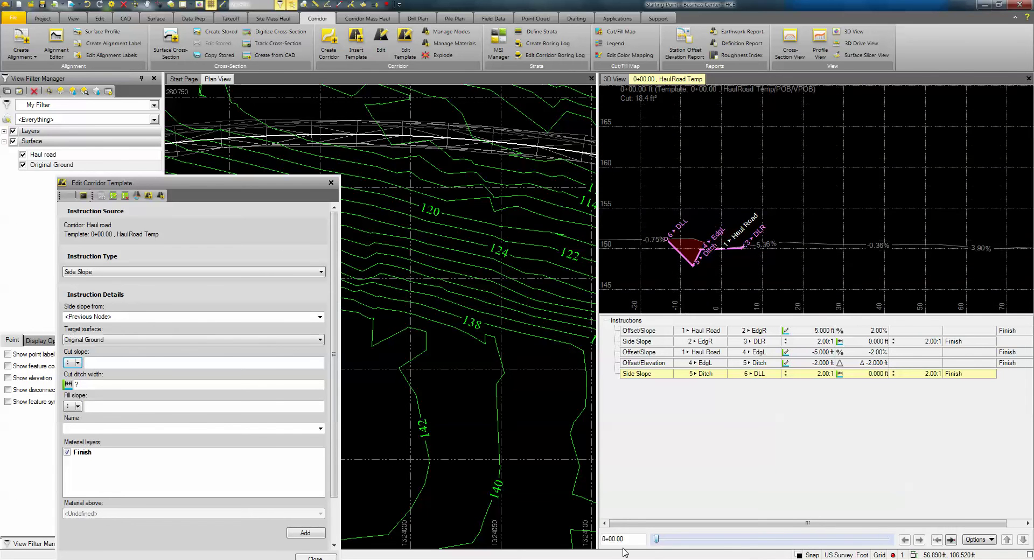
- Close the Haul road corridor's template editor
click(303, 534)
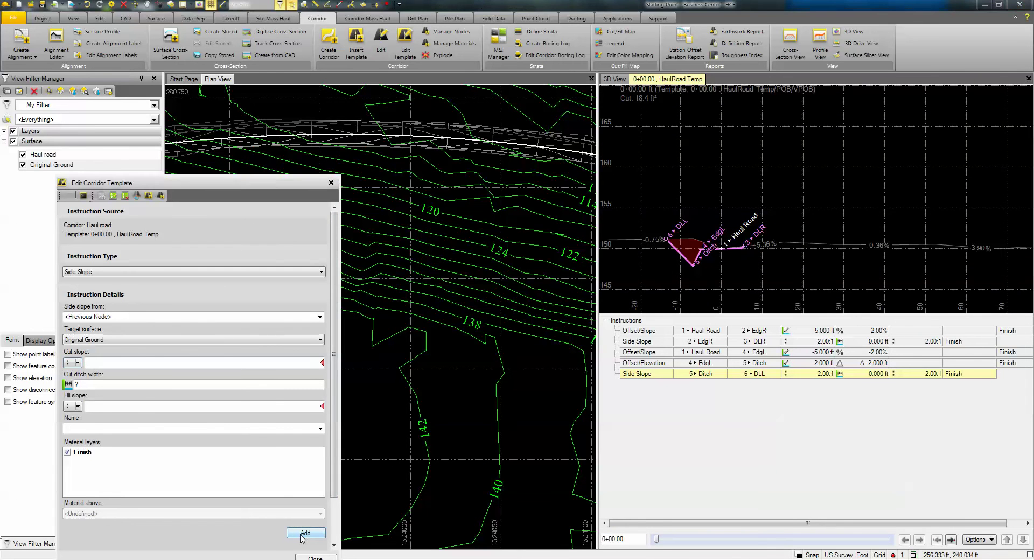
click(308, 557)
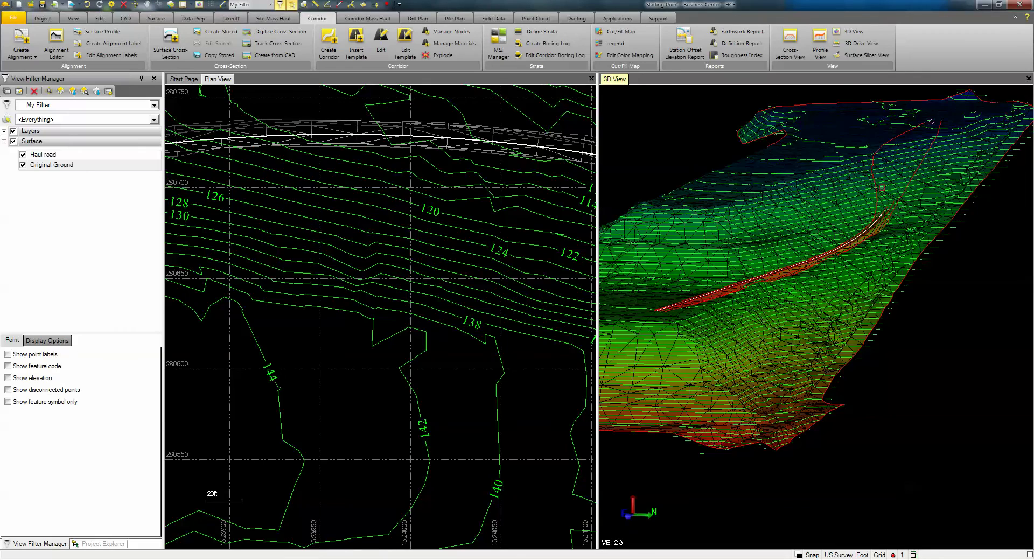
- Set Densify surface to Yes in the Haul road corridor's properties
scroll(277, 207, down, 5)
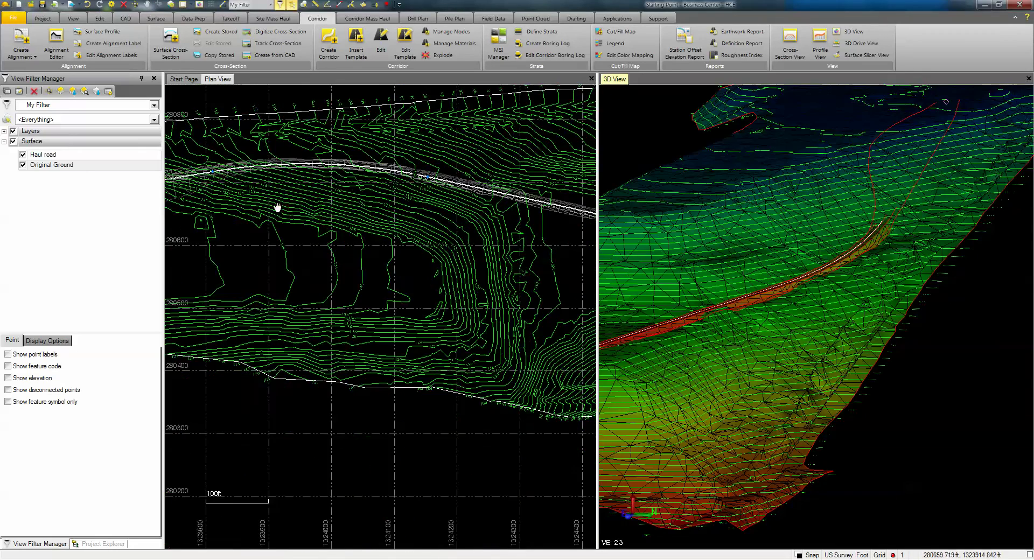
scroll(392, 218, up, 3)
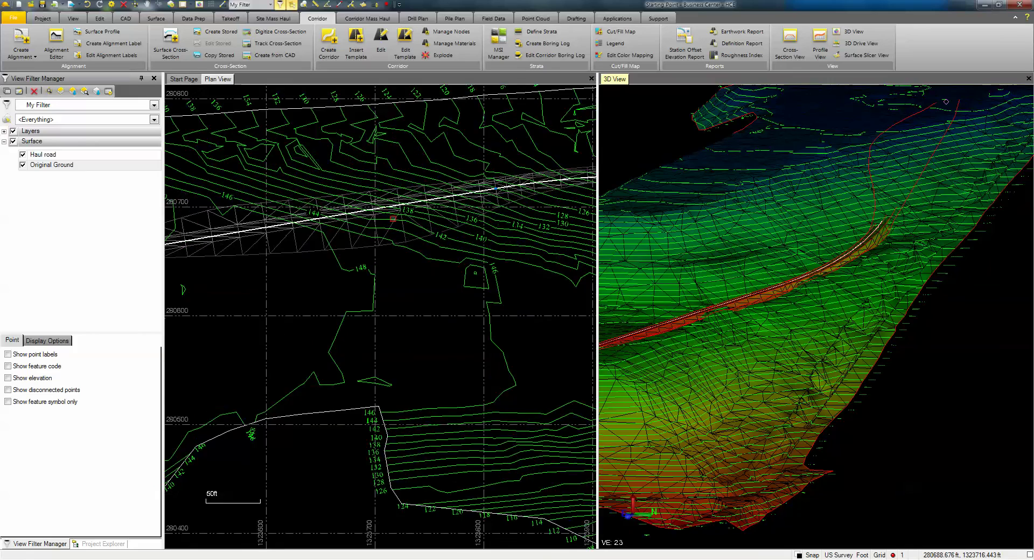
scroll(393, 219, down, 2)
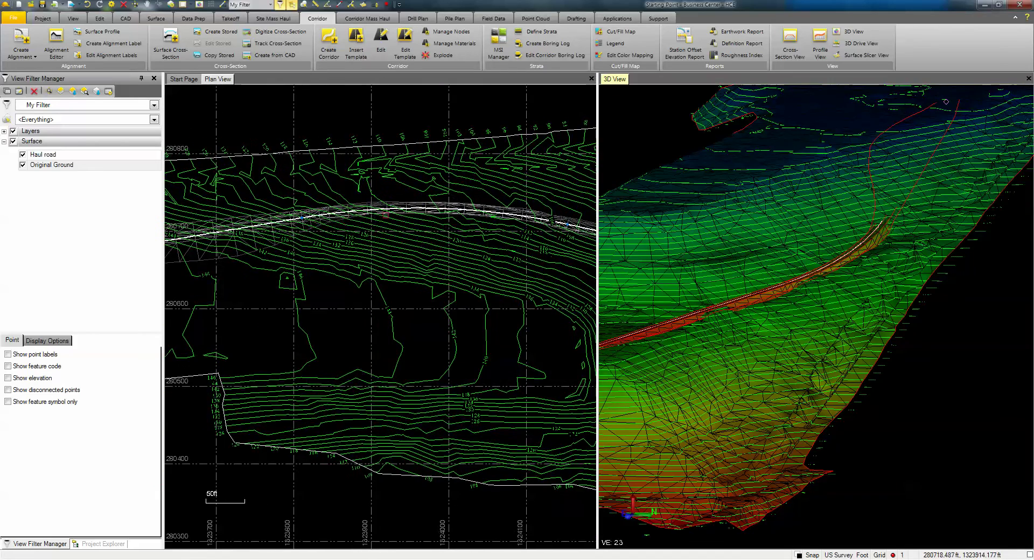
scroll(386, 215, up, 3)
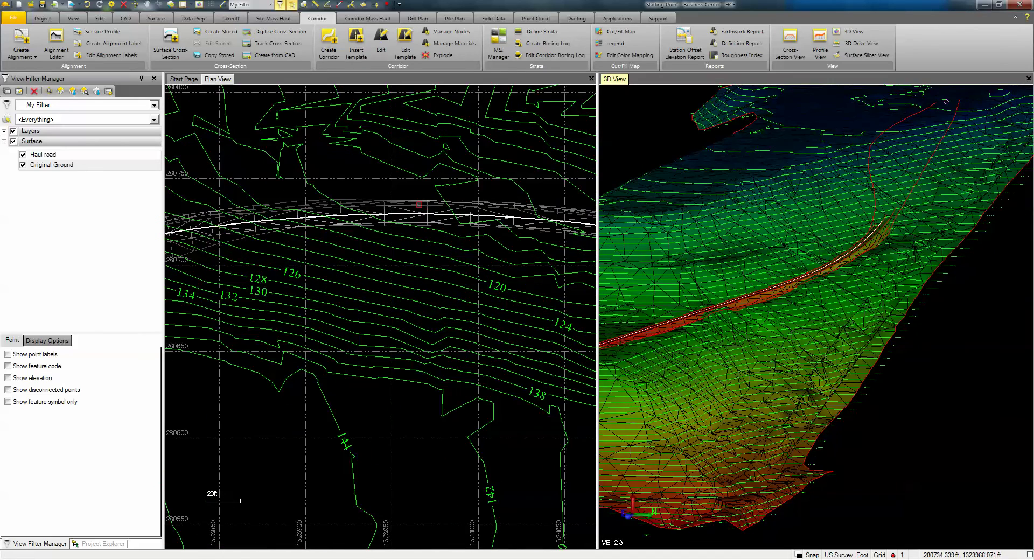
click(420, 205)
right_click(400, 182)
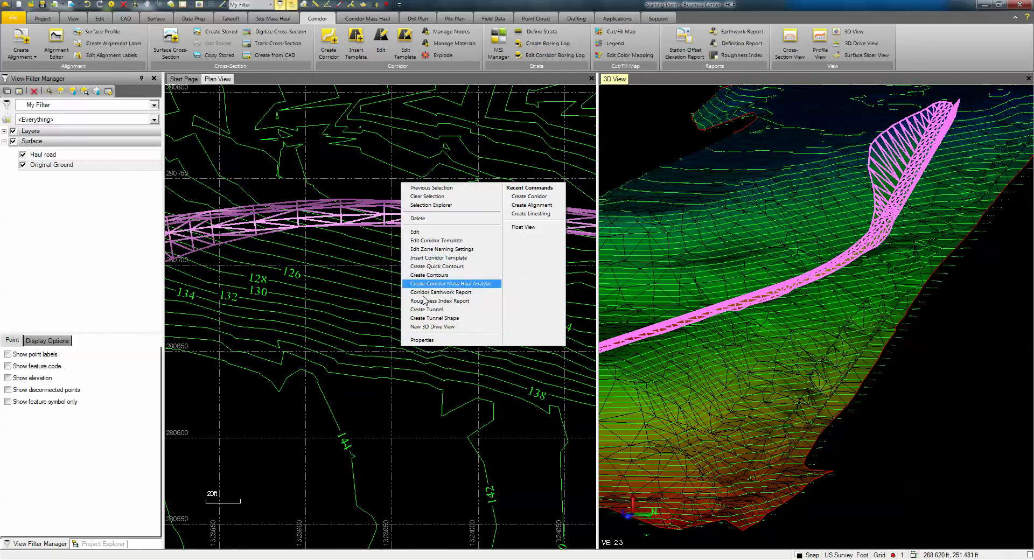
click(426, 344)
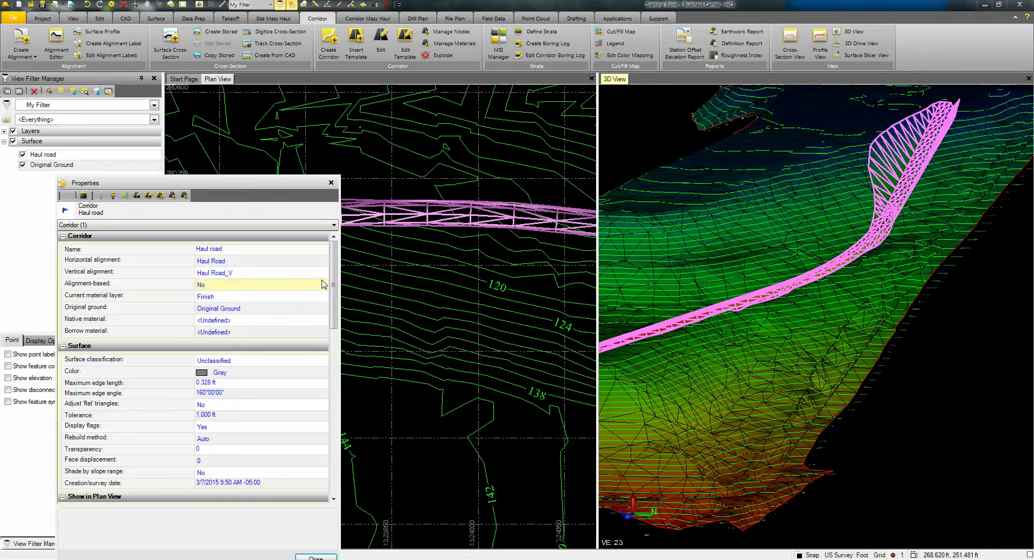
scroll(324, 284, down, 10)
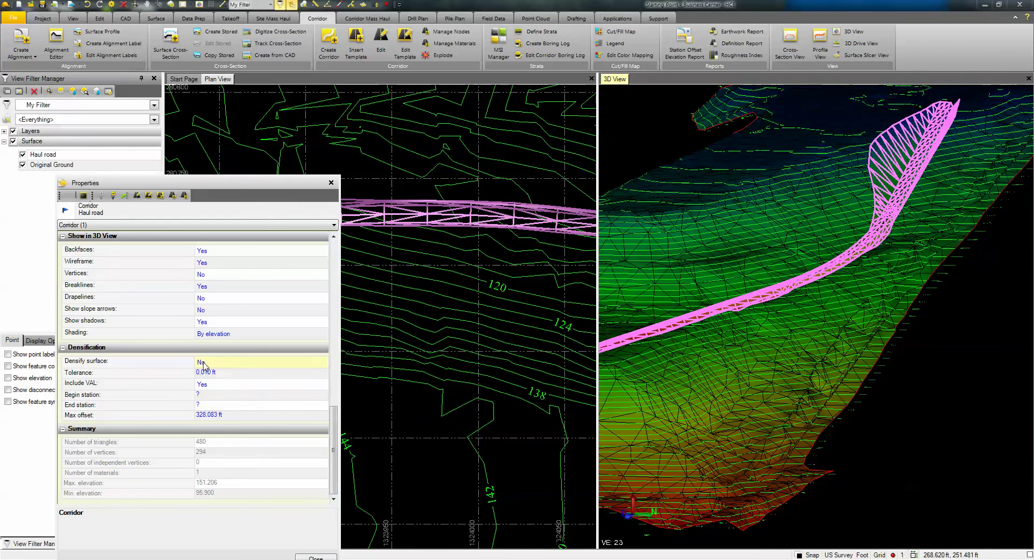
click(204, 365)
click(210, 372)
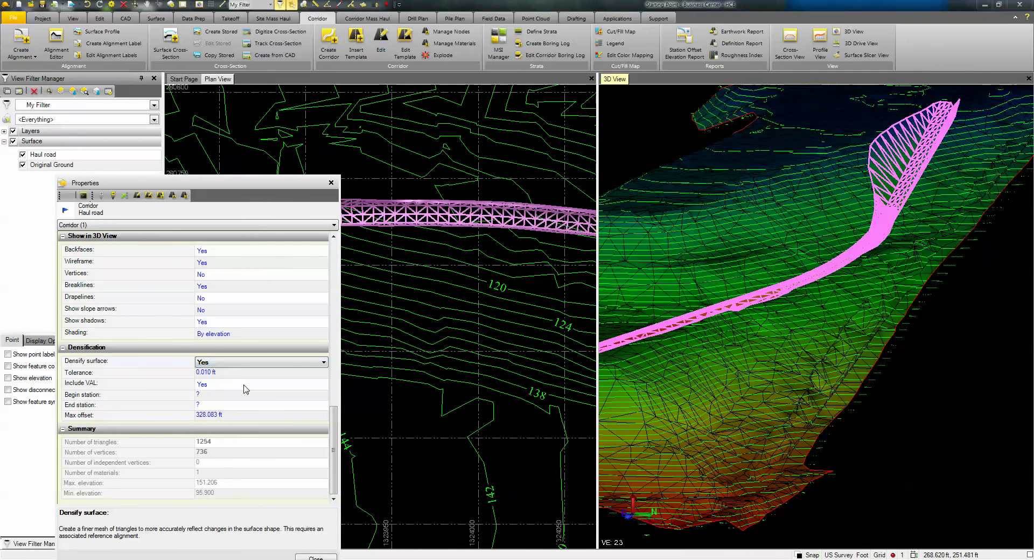
click(331, 183)
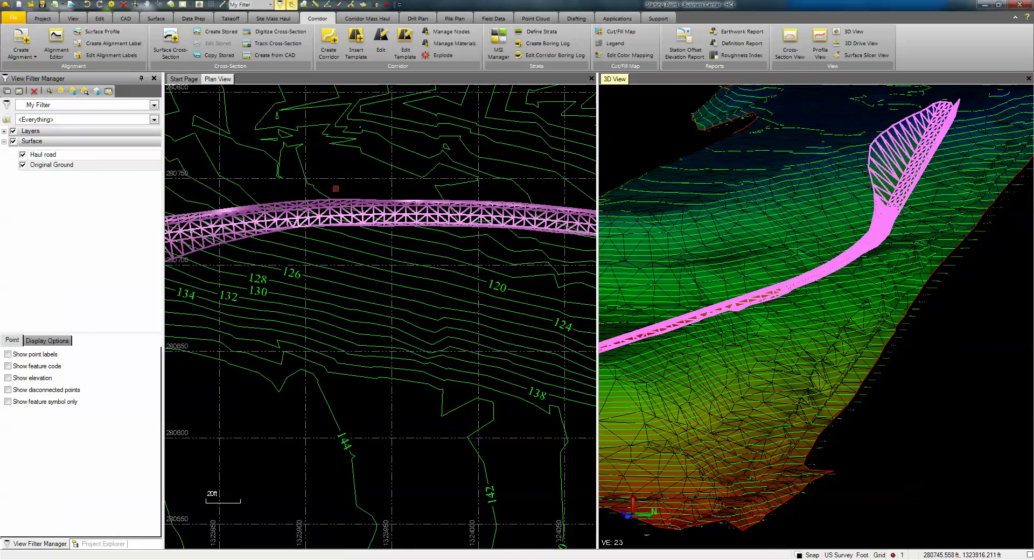
- Examine the densified Haul road corridor in 3D and in plan, and clear its selection
scroll(392, 238, down, 4)
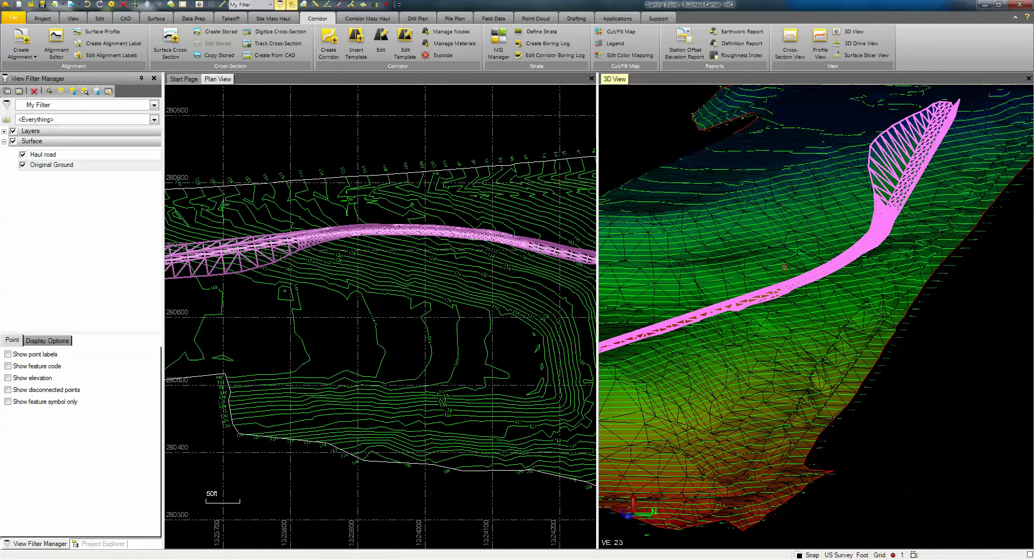
scroll(835, 294, up, 2)
mouse_move(843, 294)
middle_down()
mouse_move(819, 295)
mouse_move(832, 294)
middle_up()
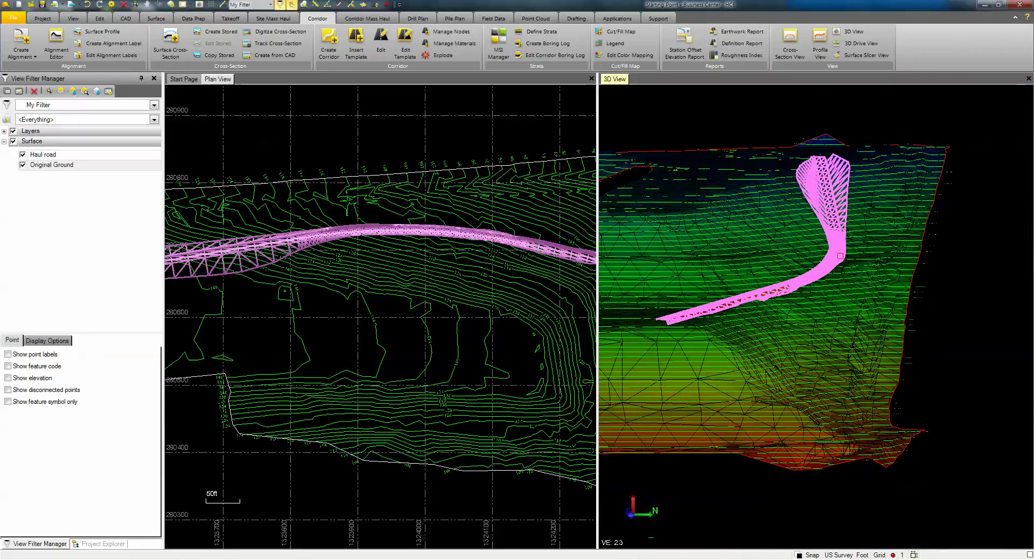
scroll(832, 293, up, 3)
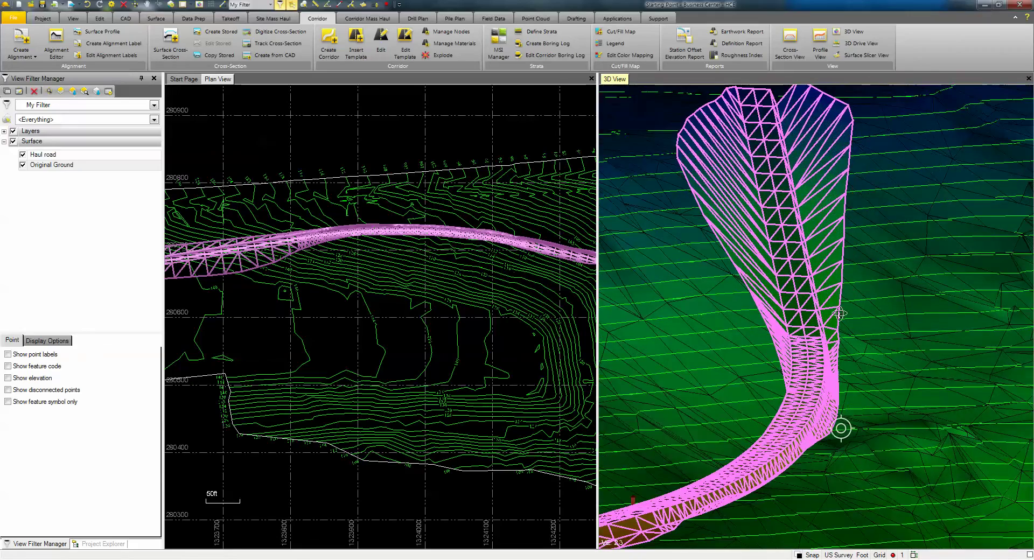
mouse_move(839, 314)
middle_down()
mouse_move(723, 417)
mouse_move(780, 247)
mouse_move(767, 309)
mouse_move(753, 331)
mouse_move(776, 223)
mouse_move(697, 250)
middle_up()
scroll(772, 374, up, 3)
scroll(793, 363, down, 4)
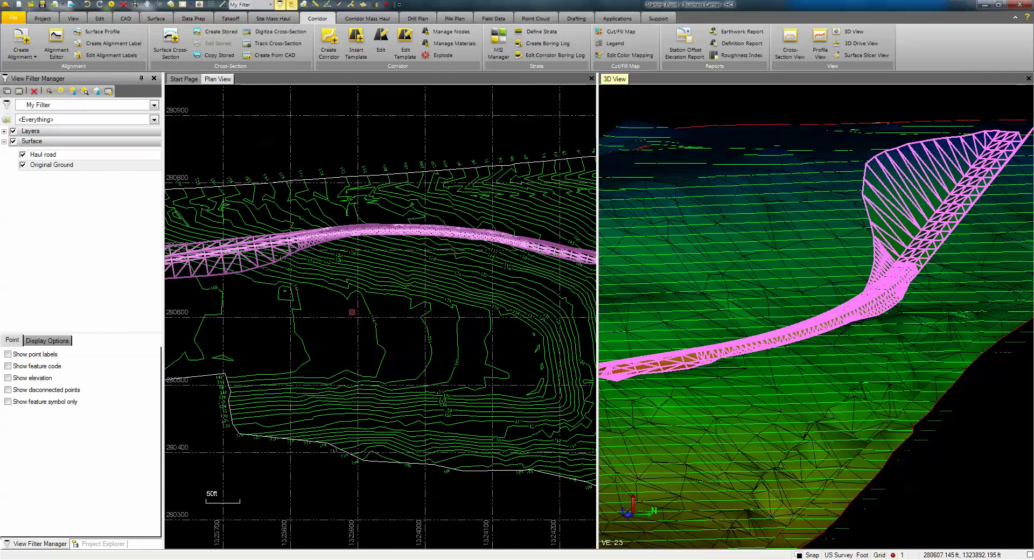
scroll(353, 312, down, 2)
middle_drag(353, 312, 356, 267)
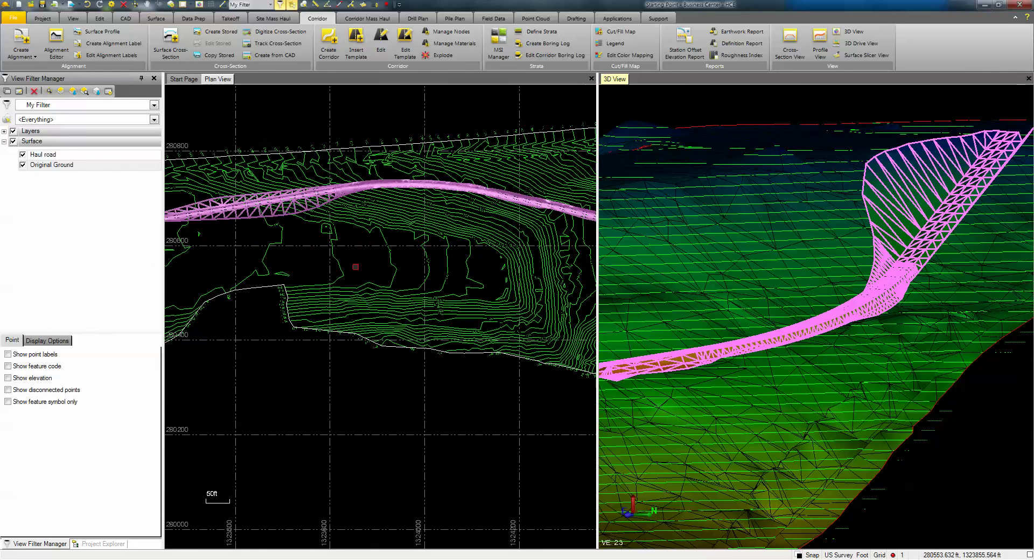
key(Escape)
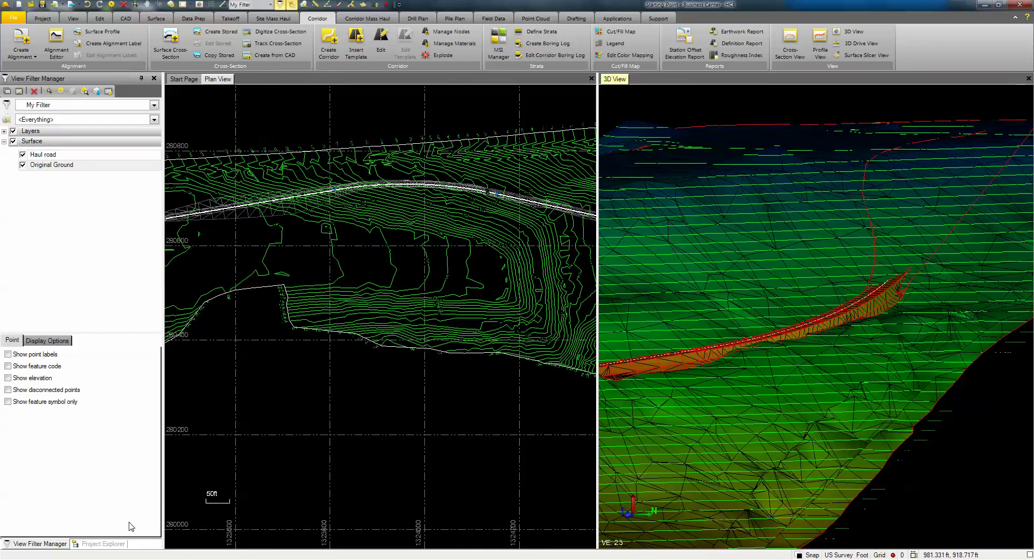
- Merge Original Ground as surface 1 and Haul road as surface 2 into a new surface named Combined
click(114, 546)
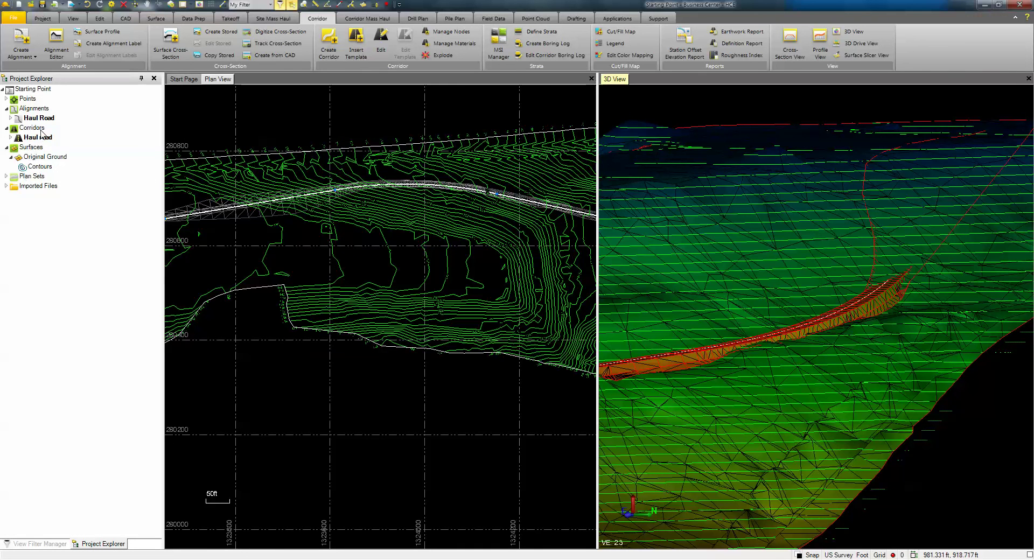
right_click(35, 150)
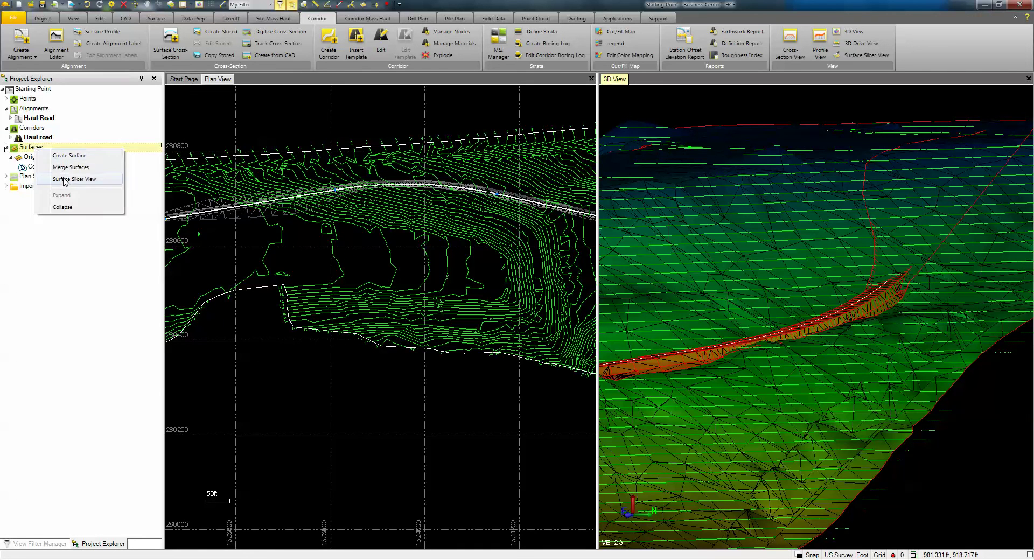
click(63, 171)
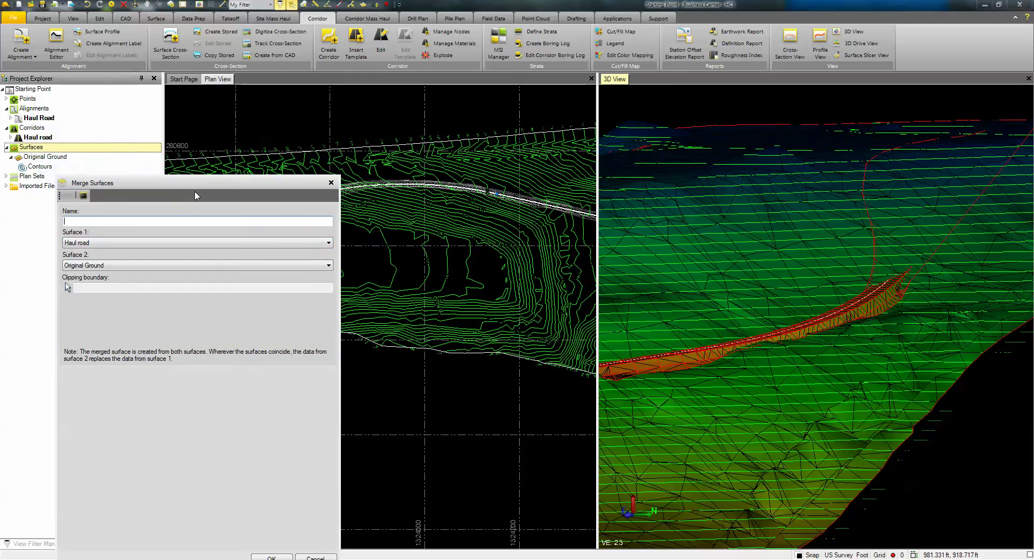
click(112, 243)
click(109, 259)
click(106, 266)
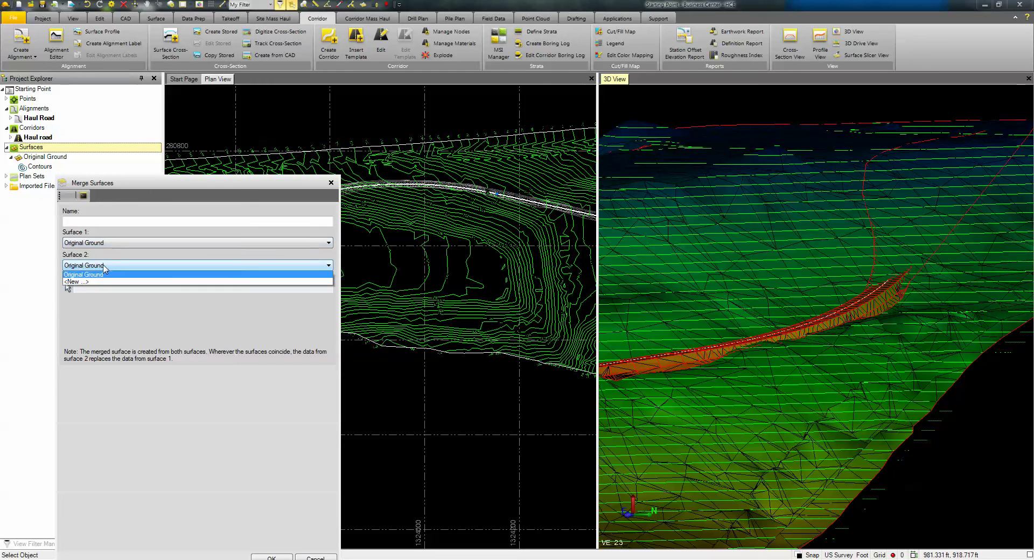
click(108, 281)
click(94, 225)
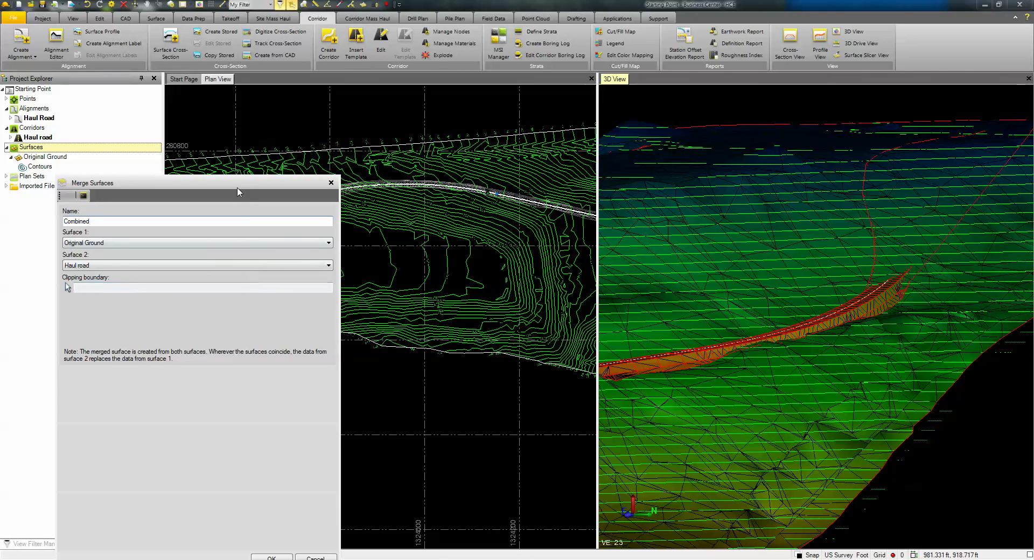
drag(239, 193, 234, 158)
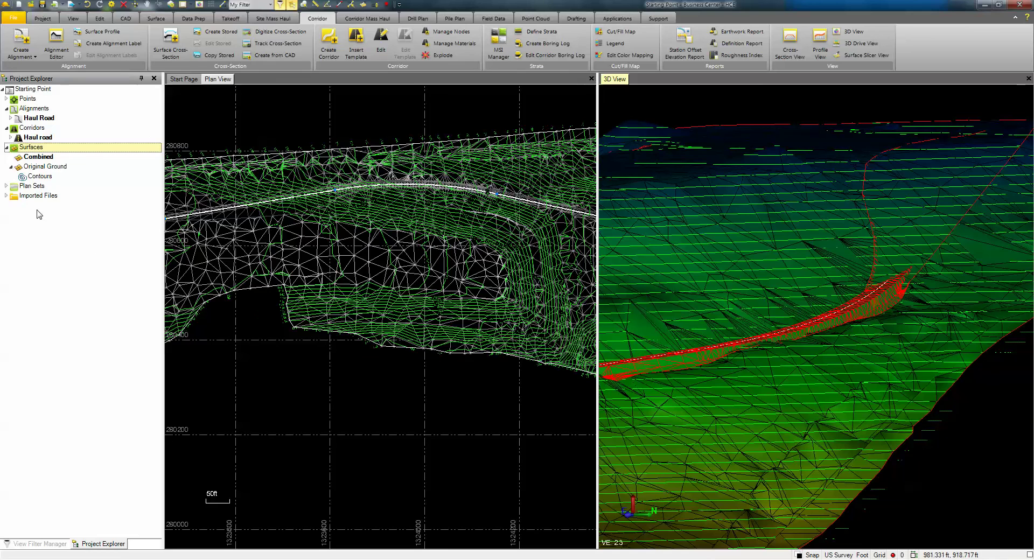
- Hide the Original Ground surface and inspect the Combined surface around the haul road in 3D
click(43, 544)
click(23, 175)
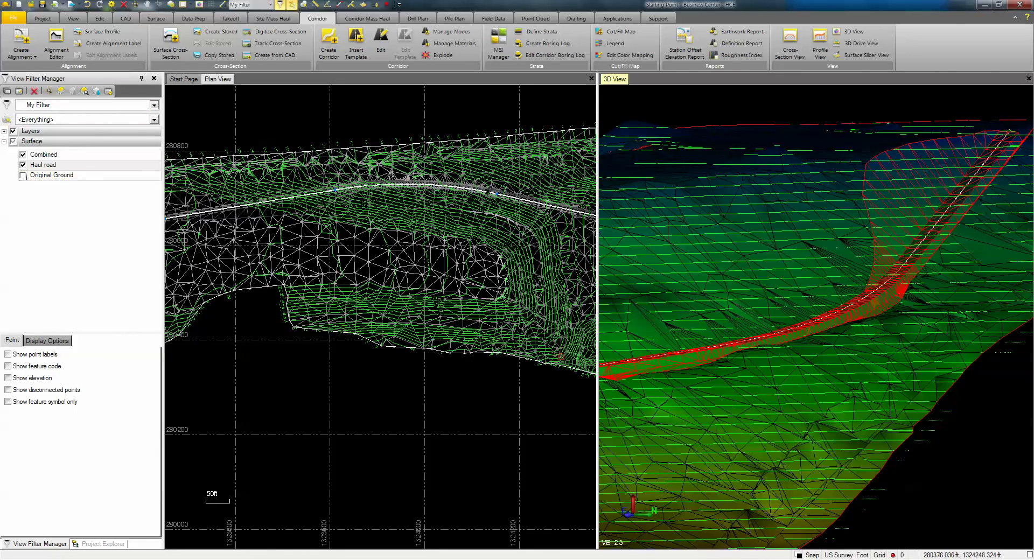
drag(808, 382, 758, 381)
mouse_move(799, 389)
middle_down()
mouse_move(843, 392)
mouse_move(809, 389)
middle_up()
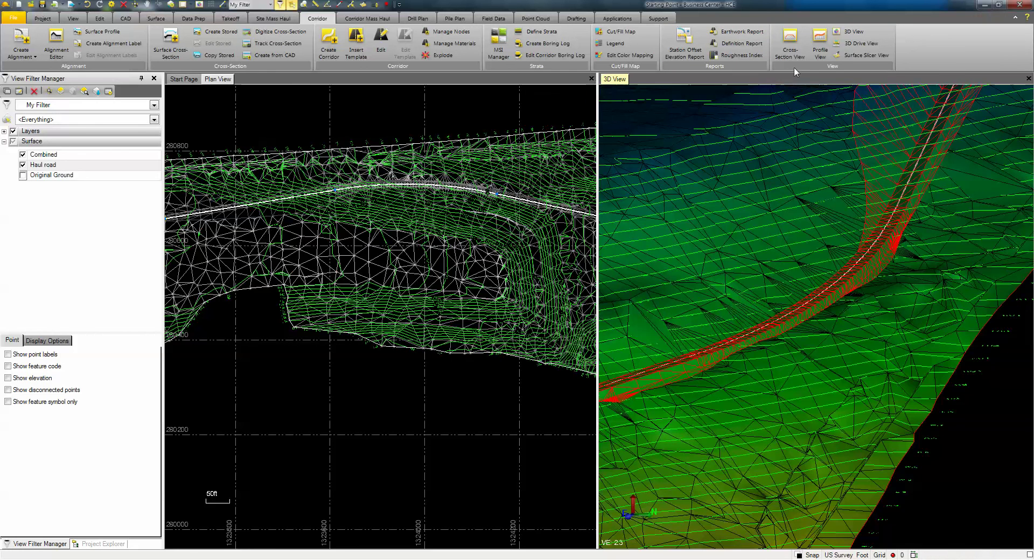
- Open a Surface Slicer view and draw a slicing line about 250 ft long across the middle of the haul road
click(852, 55)
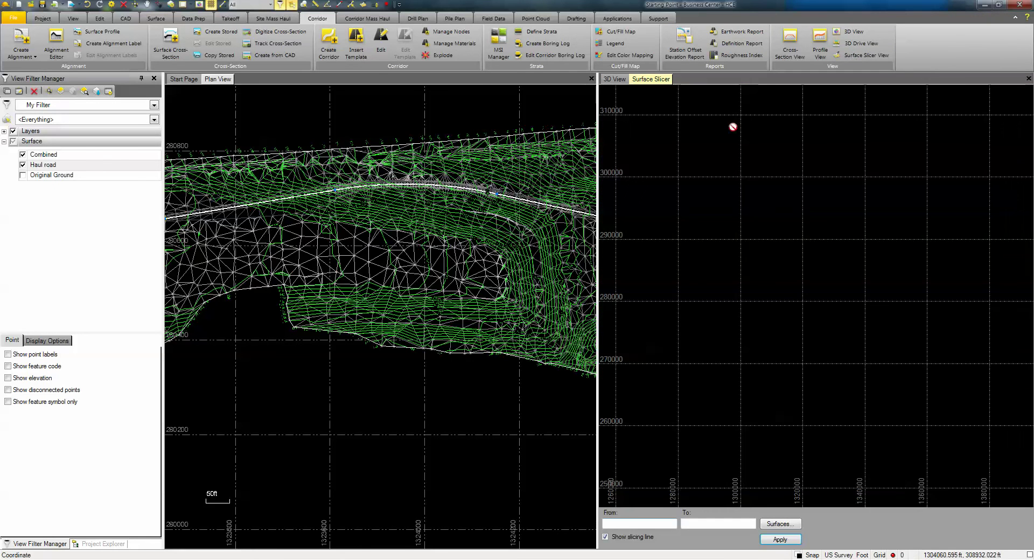
drag(406, 114, 428, 229)
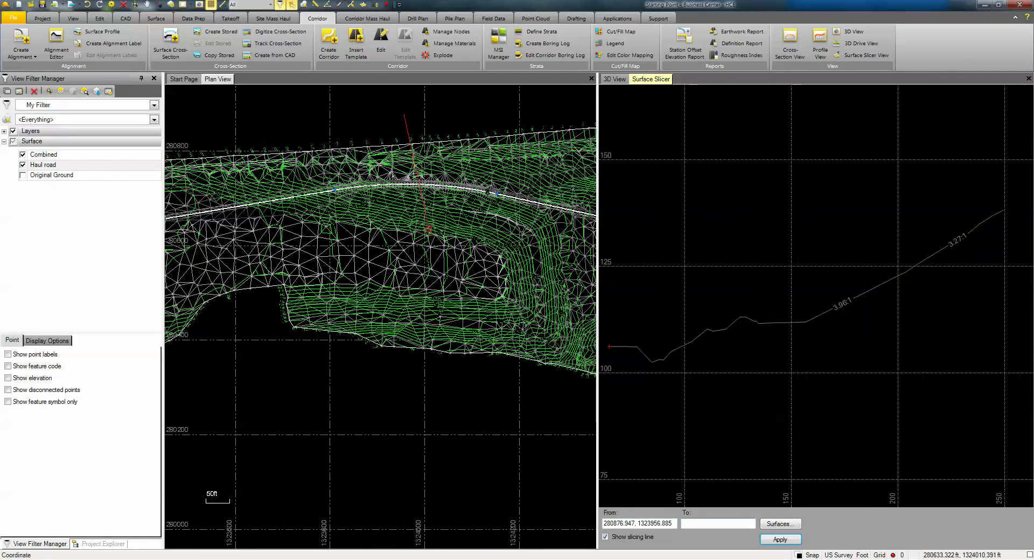
click(428, 229)
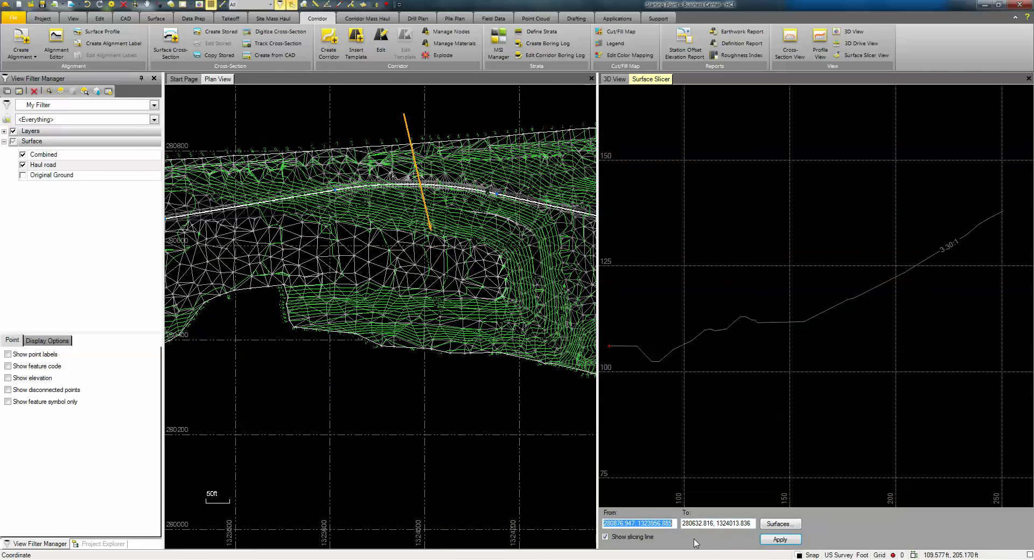
- Include the Haul road and Combined surfaces in the slice alongside Original Ground
click(776, 524)
click(427, 198)
click(427, 189)
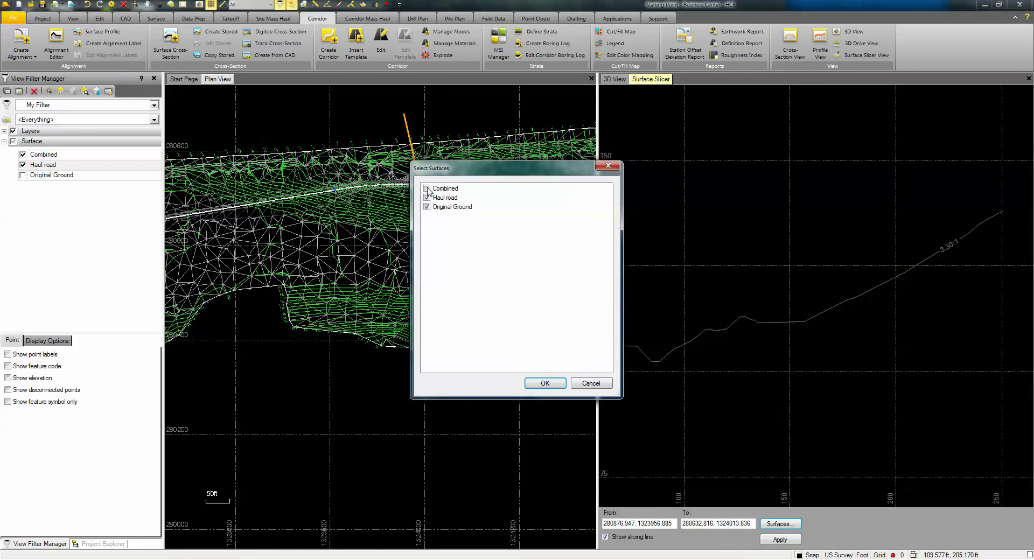
click(545, 384)
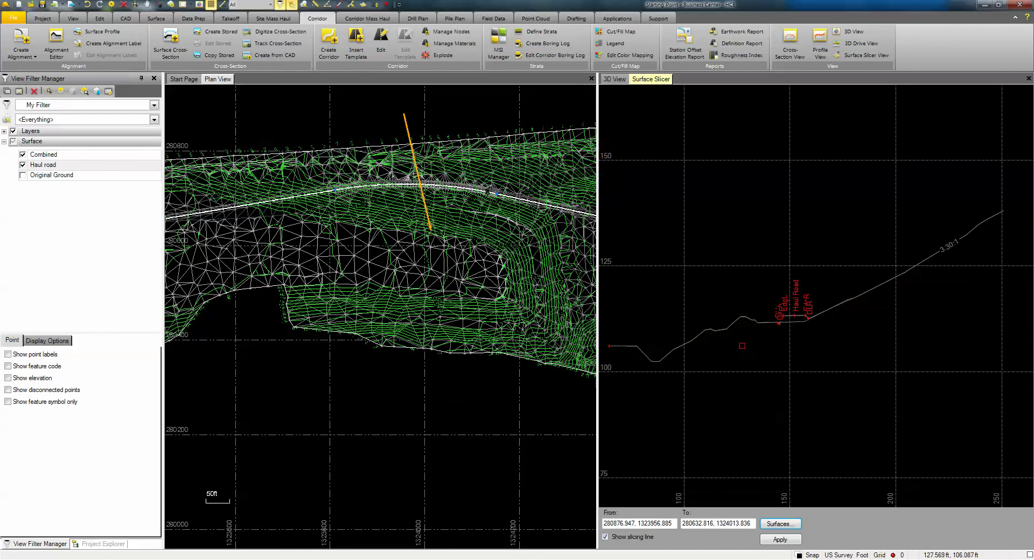
- Examine the haul road's section against the ground in the surface slice, and close the slicer view
scroll(801, 326, up, 5)
scroll(801, 326, up, 3)
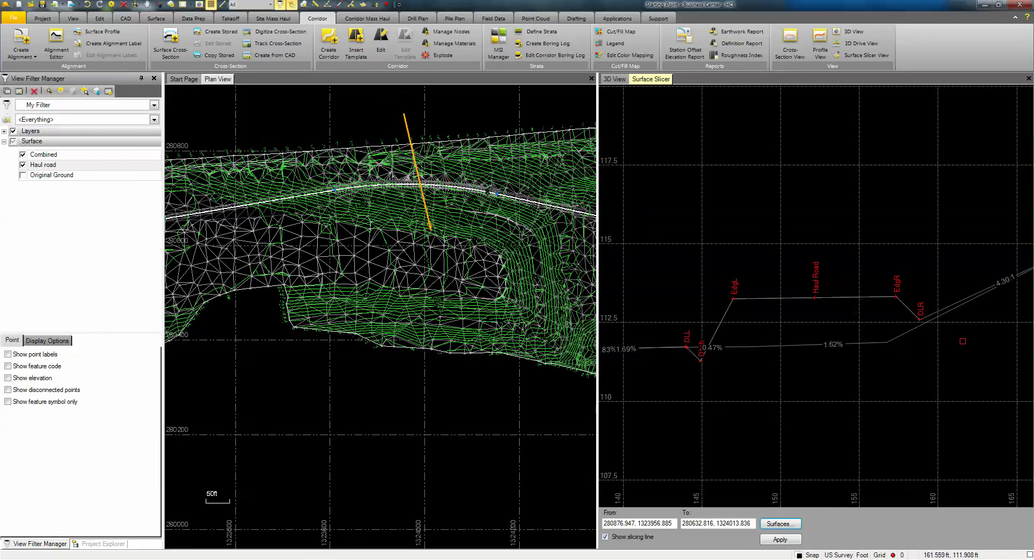
scroll(925, 339, down, 3)
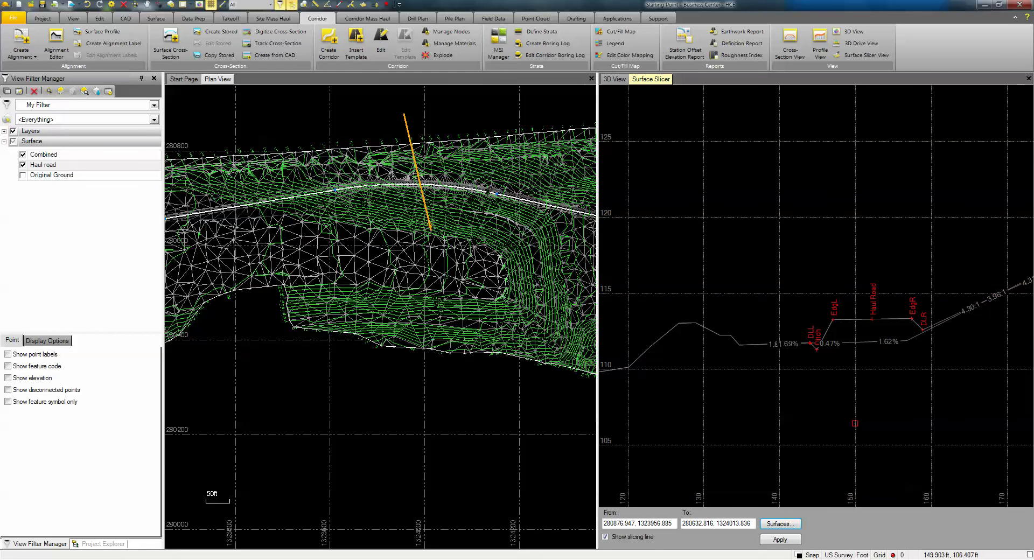
scroll(377, 265, down, 4)
scroll(799, 299, down, 1)
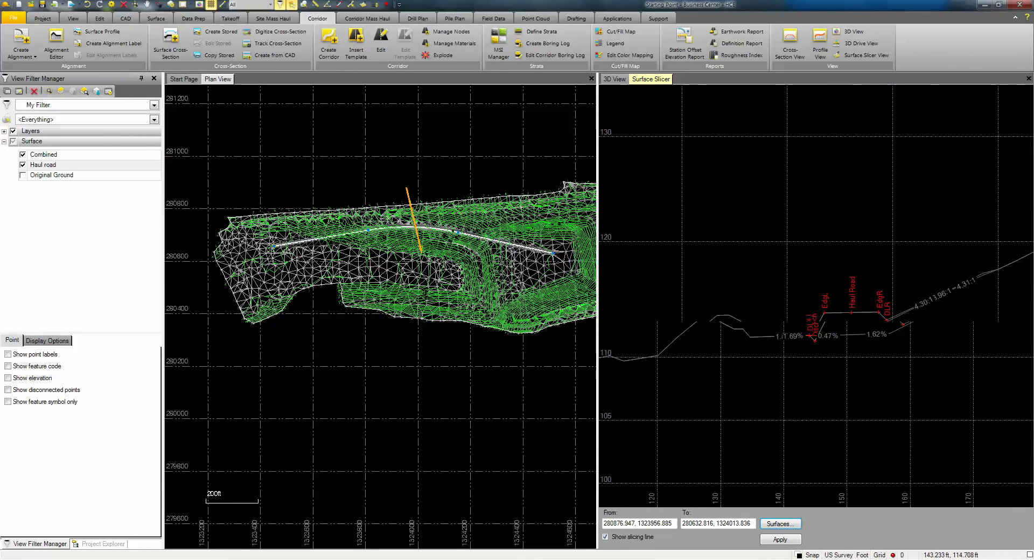
scroll(799, 298, down, 4)
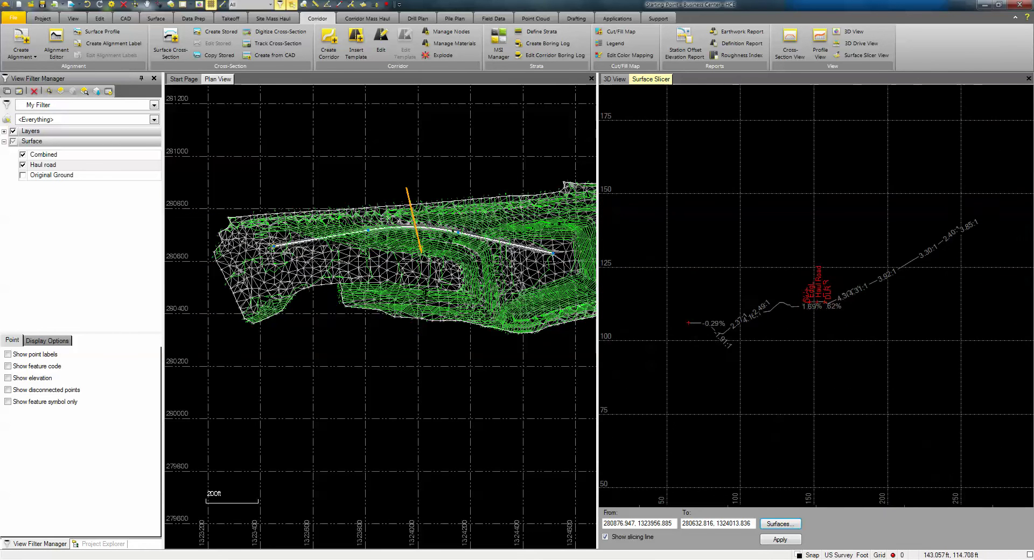
click(1028, 78)
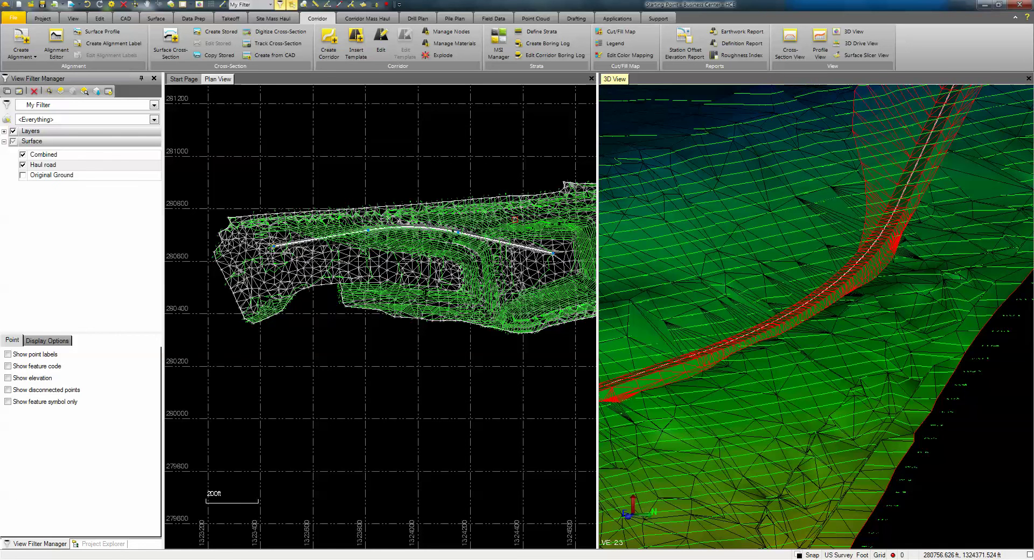